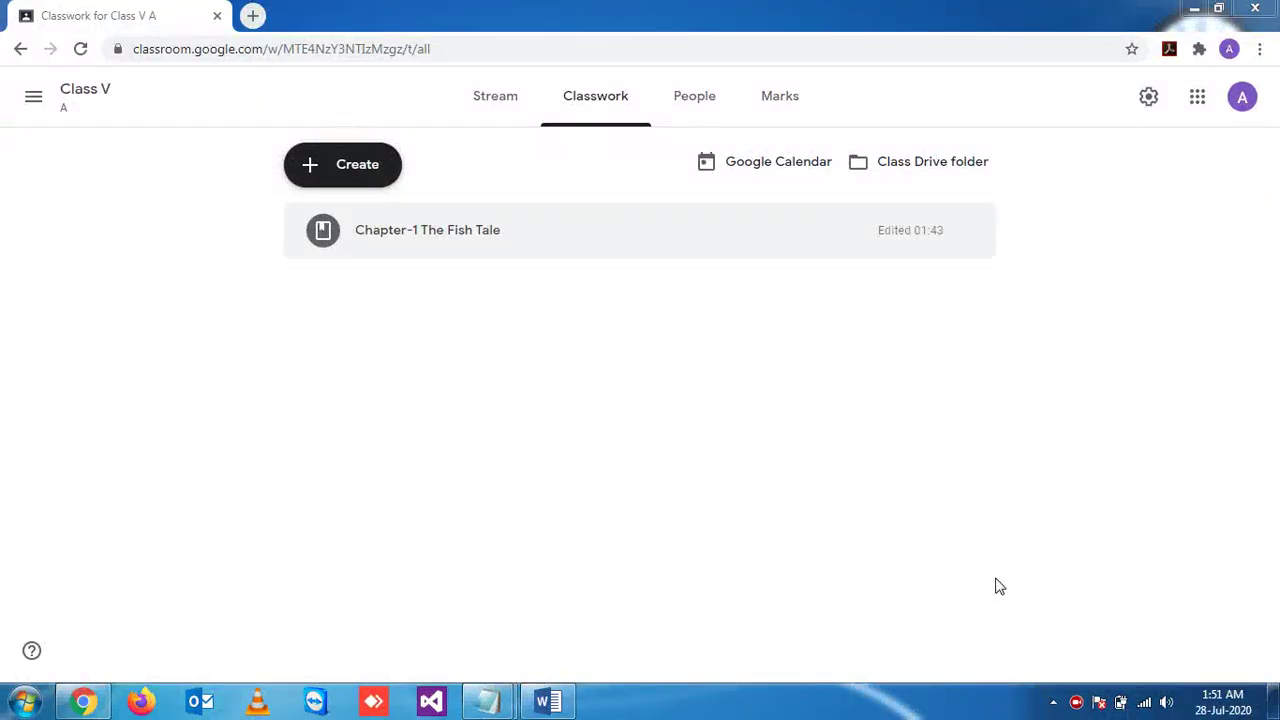
- Expand the Chapter-1 'The Fish Tale' material to read its description, then collapse it
{"action": "left_click", "coordinate": [413, 238]}
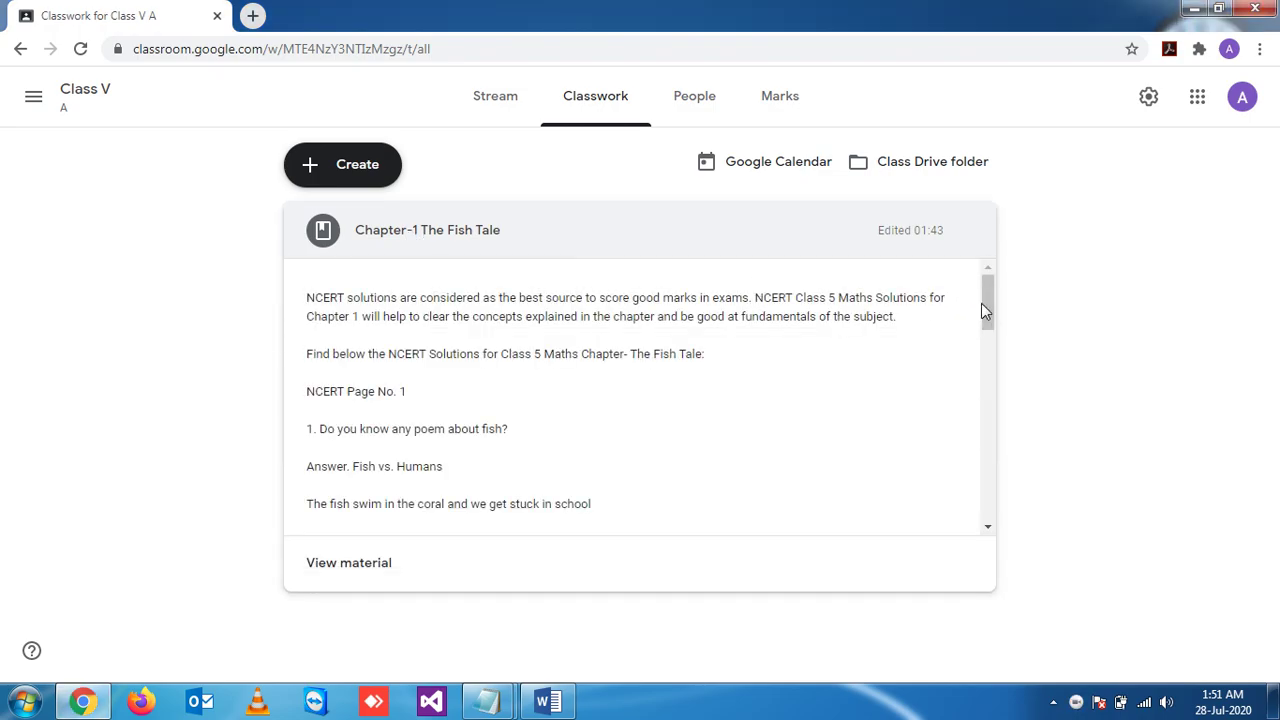
{"action": "left_click_drag", "start_coordinate": [983, 305], "coordinate": [993, 280]}
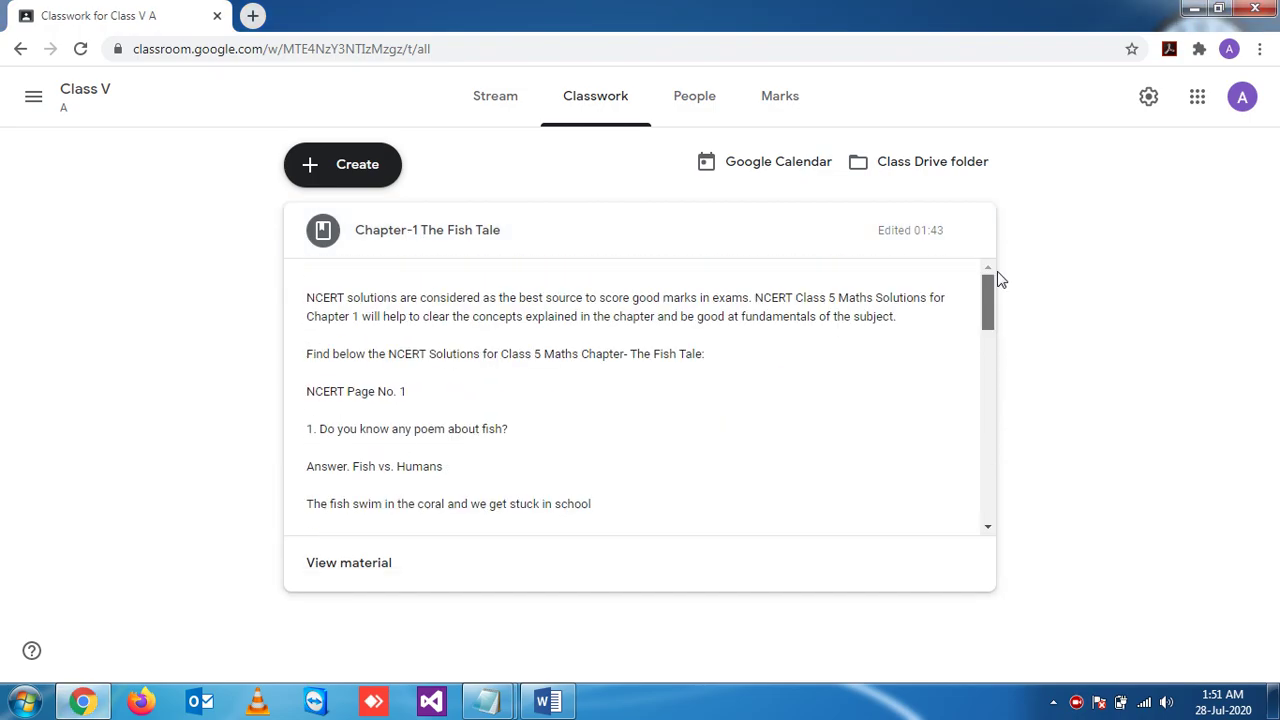
{"action": "left_click", "coordinate": [563, 240]}
- Look over the Create menu without choosing anything, then go to Class V A's Stream page
{"action": "left_click", "coordinate": [372, 176]}
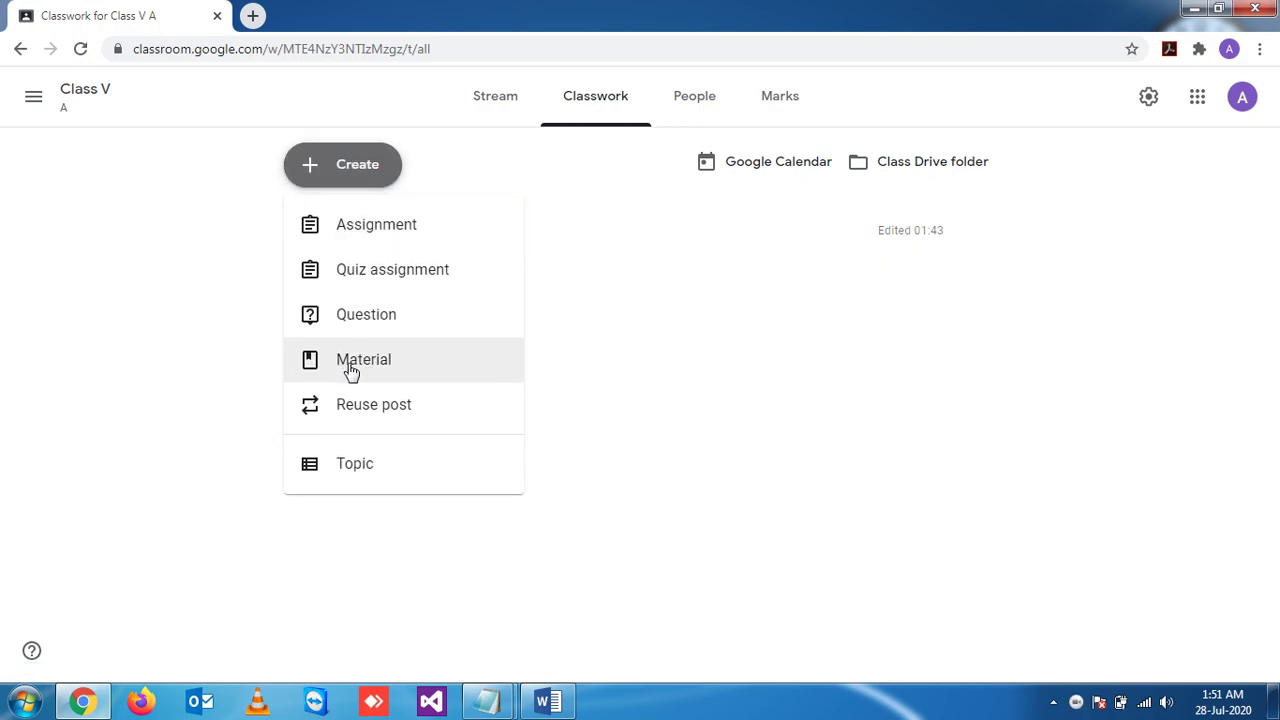
{"action": "left_click", "coordinate": [674, 357]}
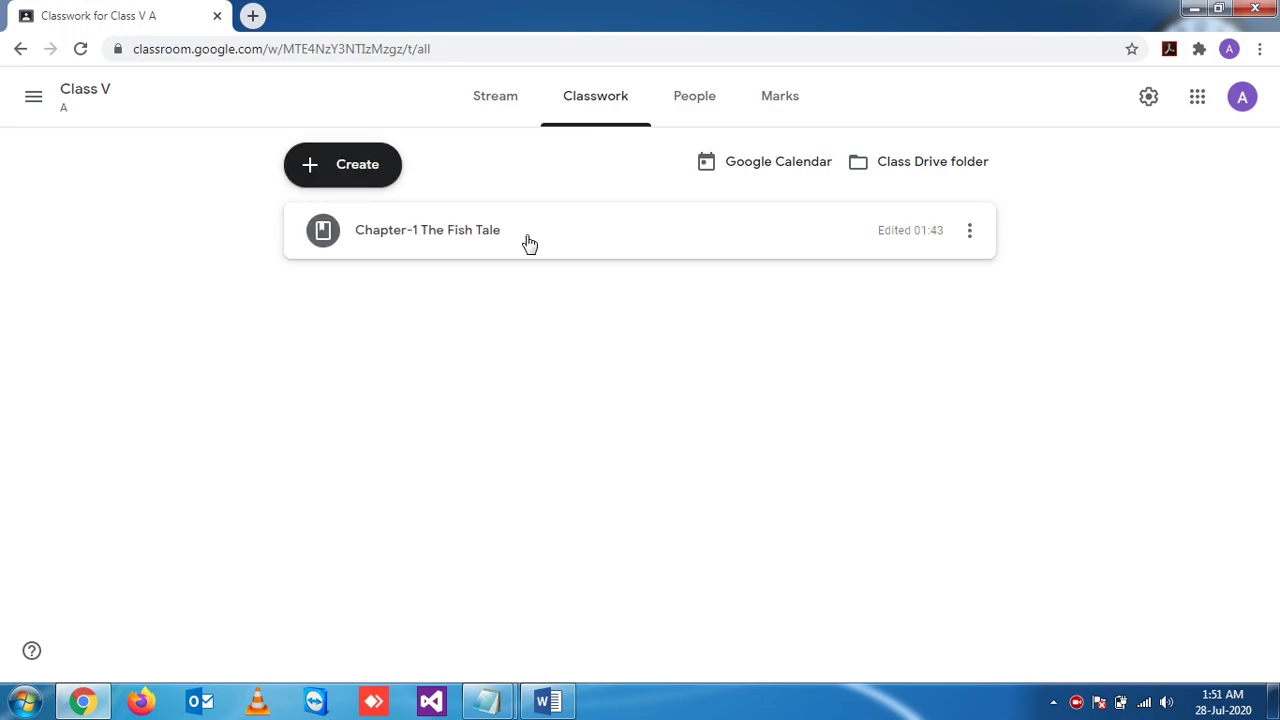
{"action": "left_click", "coordinate": [491, 106]}
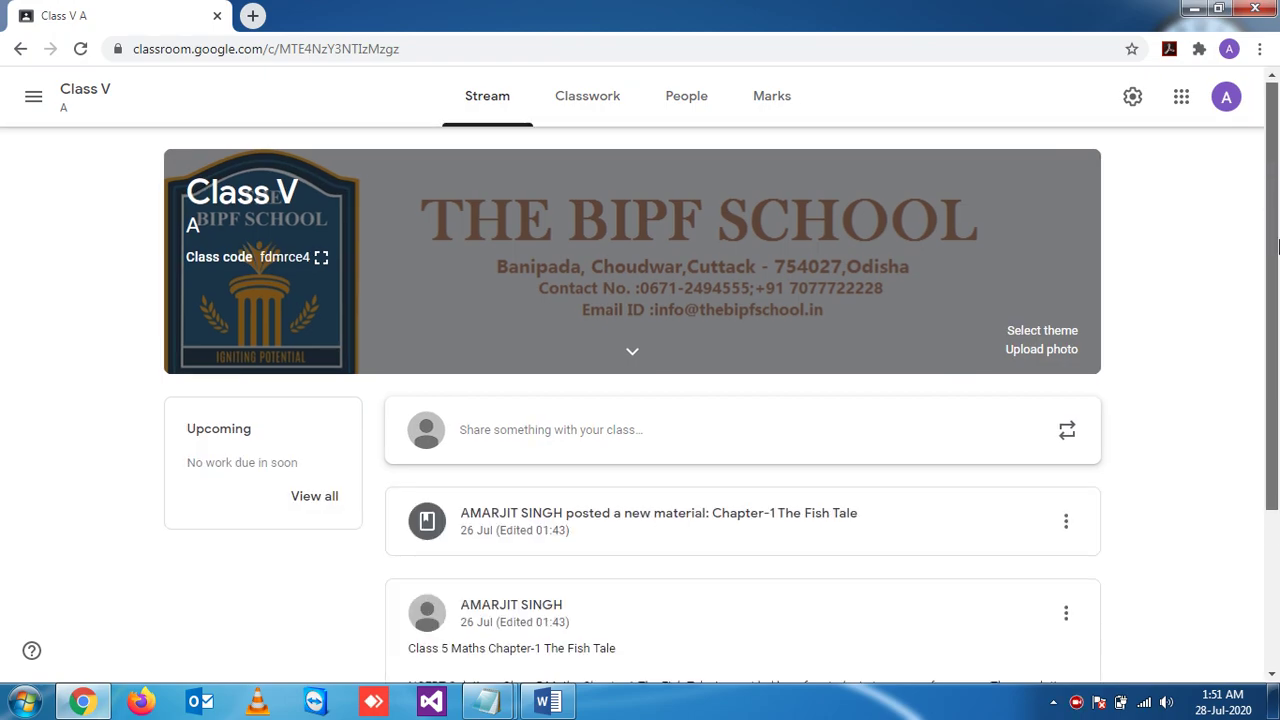
{"action": "scroll", "coordinate": [734, 429], "scroll_direction": "down", "scroll_amount": 2}
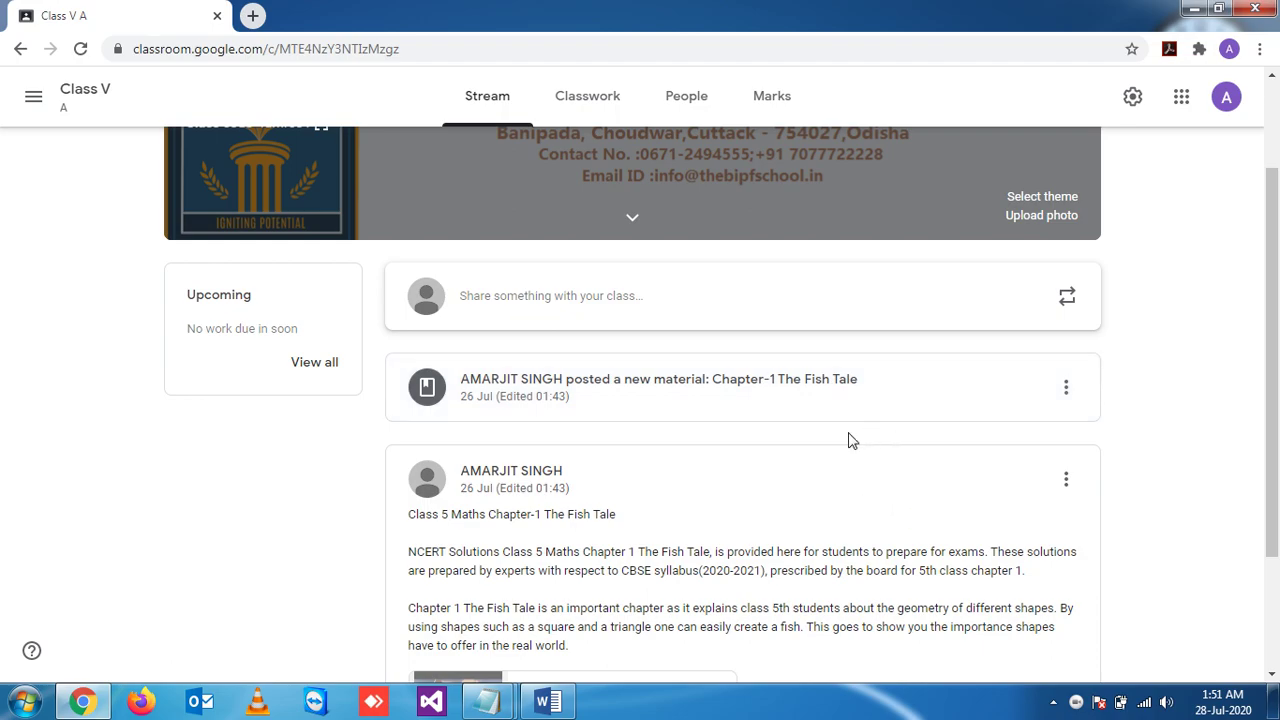
{"action": "left_click", "coordinate": [604, 119]}
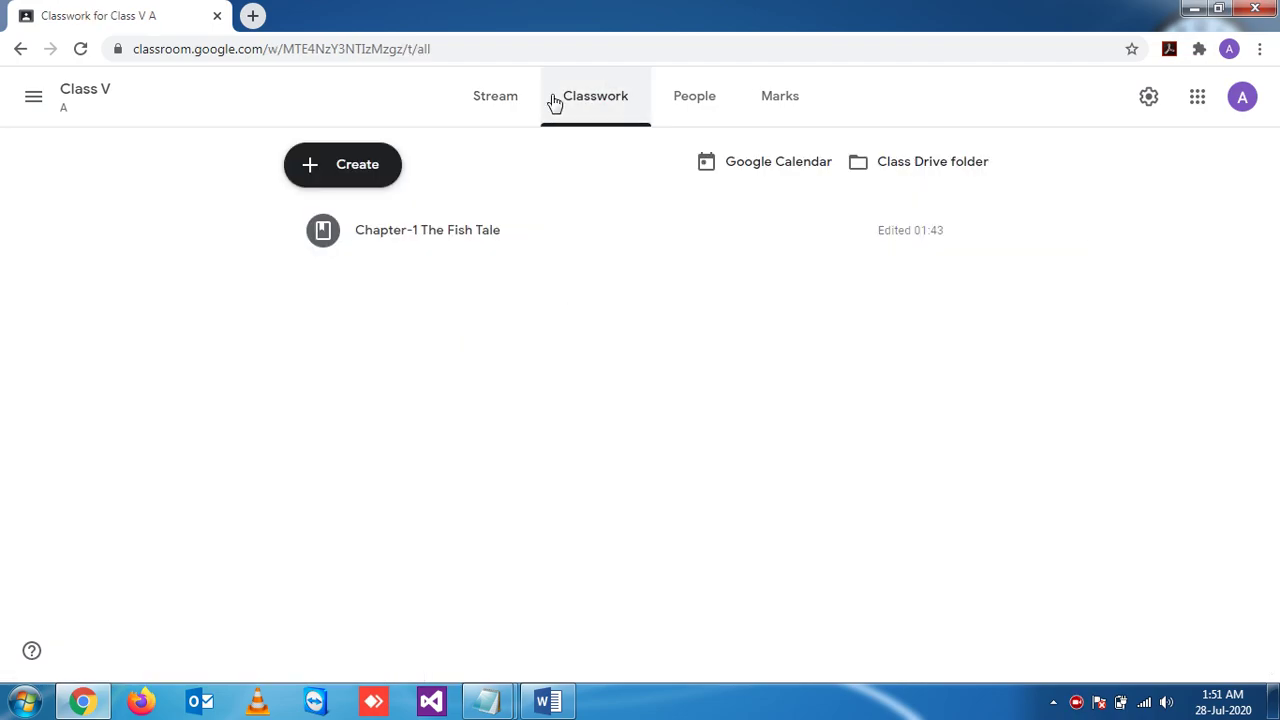
{"action": "left_click", "coordinate": [497, 104]}
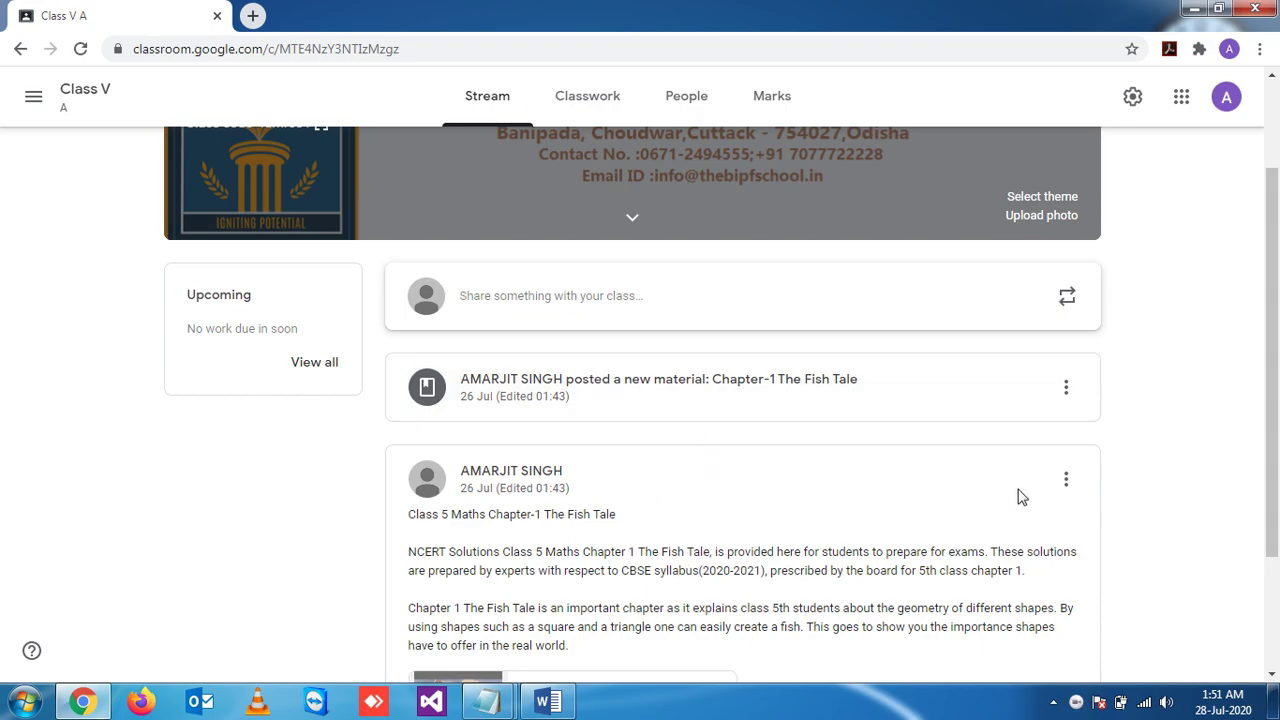
{"action": "left_click", "coordinate": [1066, 480]}
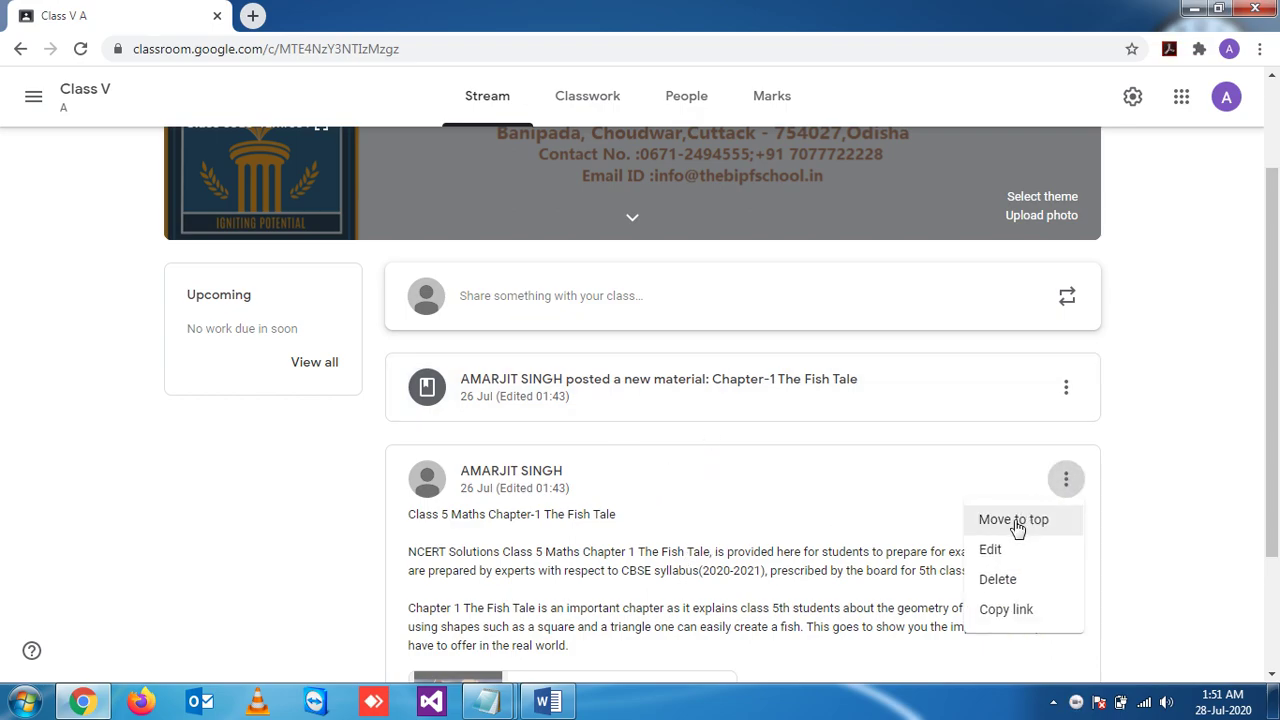
{"action": "left_click", "coordinate": [1130, 433]}
{"action": "scroll", "coordinate": [1000, 380], "scroll_direction": "down", "scroll_amount": 2}
{"action": "scroll", "coordinate": [950, 340], "scroll_direction": "up", "scroll_amount": 1}
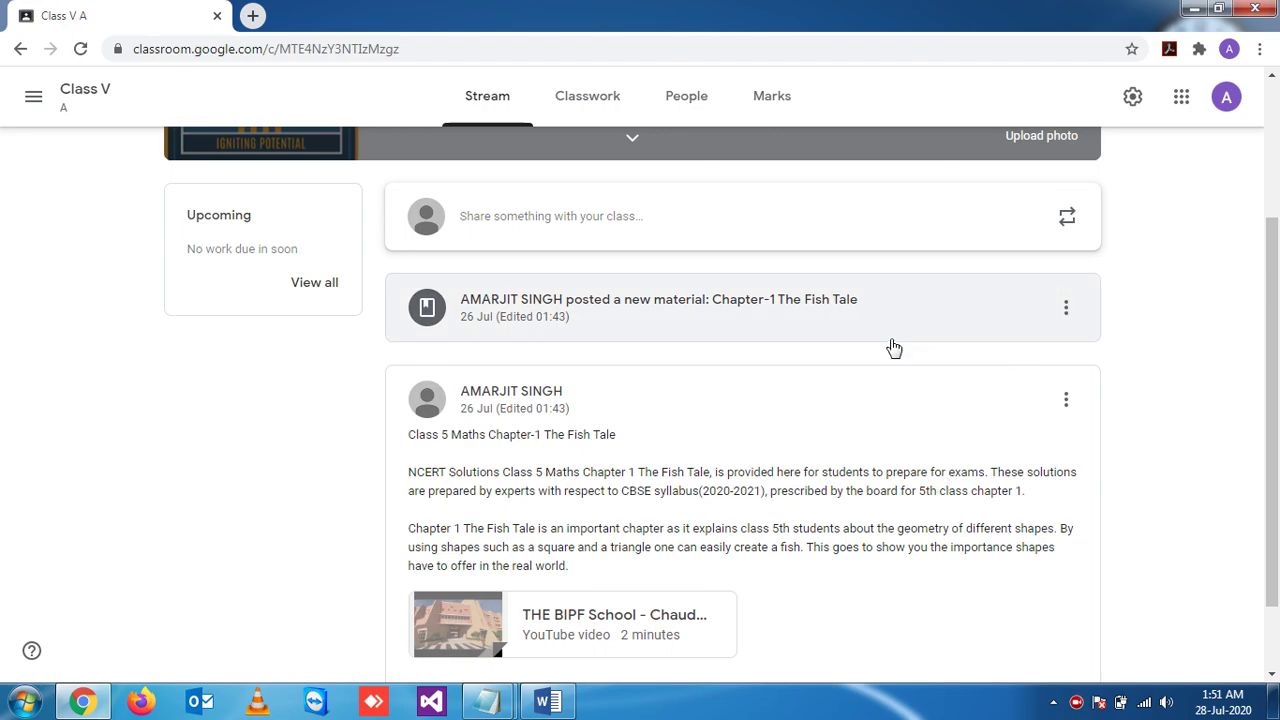
{"action": "scroll", "coordinate": [1278, 366], "scroll_direction": "up", "scroll_amount": 1}
{"action": "scroll", "coordinate": [1278, 360], "scroll_direction": "down", "scroll_amount": 2}
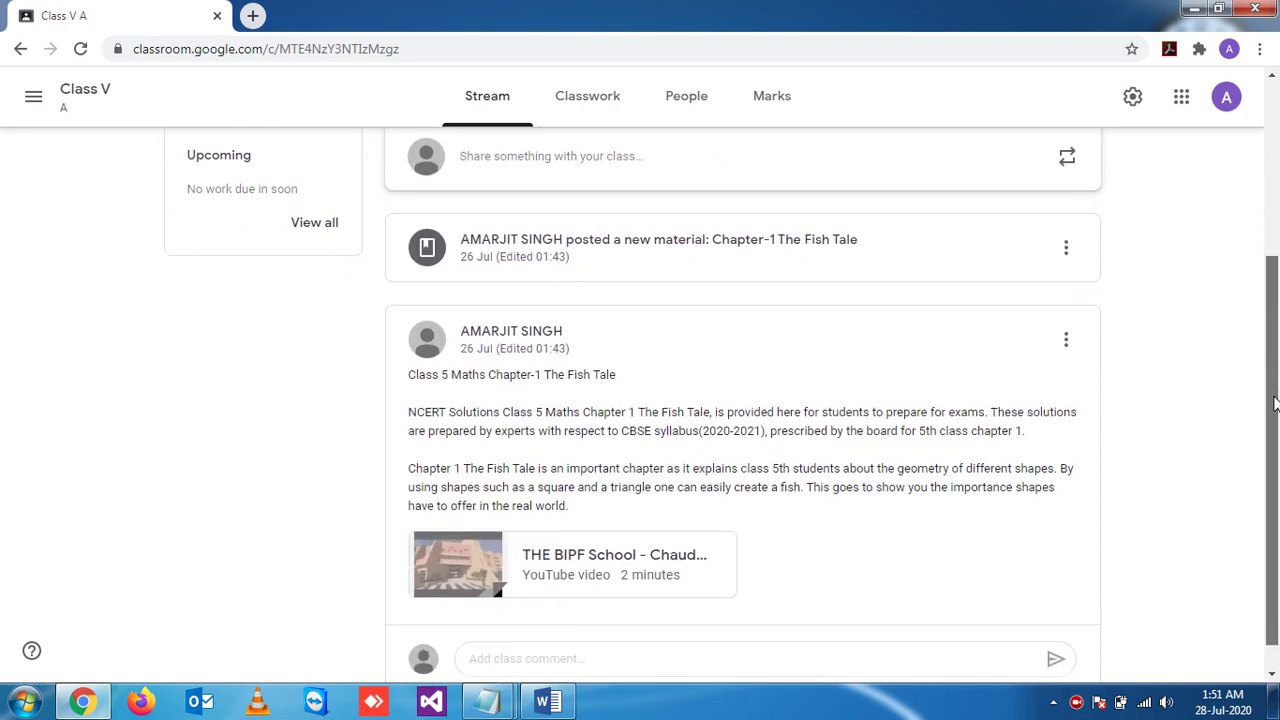
{"action": "scroll", "coordinate": [1278, 350], "scroll_direction": "up", "scroll_amount": 1}
{"action": "scroll", "coordinate": [1278, 346], "scroll_direction": "up", "scroll_amount": 1}
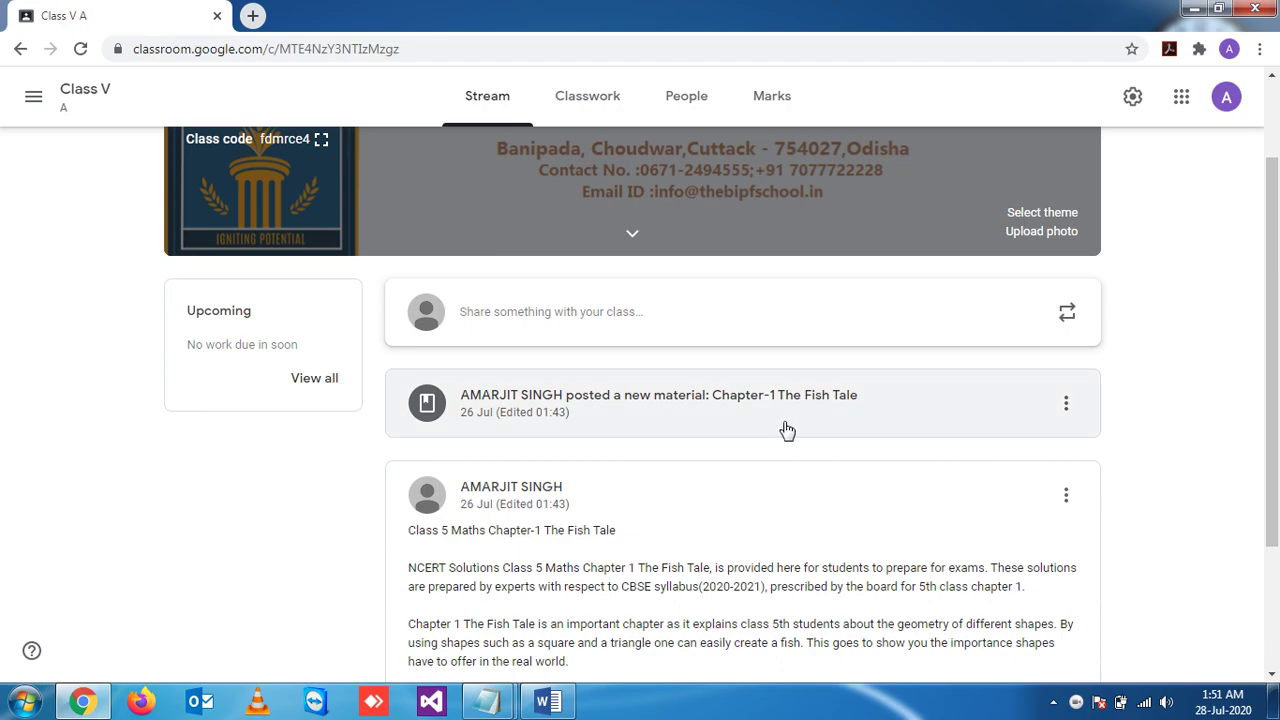
{"action": "scroll", "coordinate": [784, 220], "scroll_direction": "up", "scroll_amount": 1}
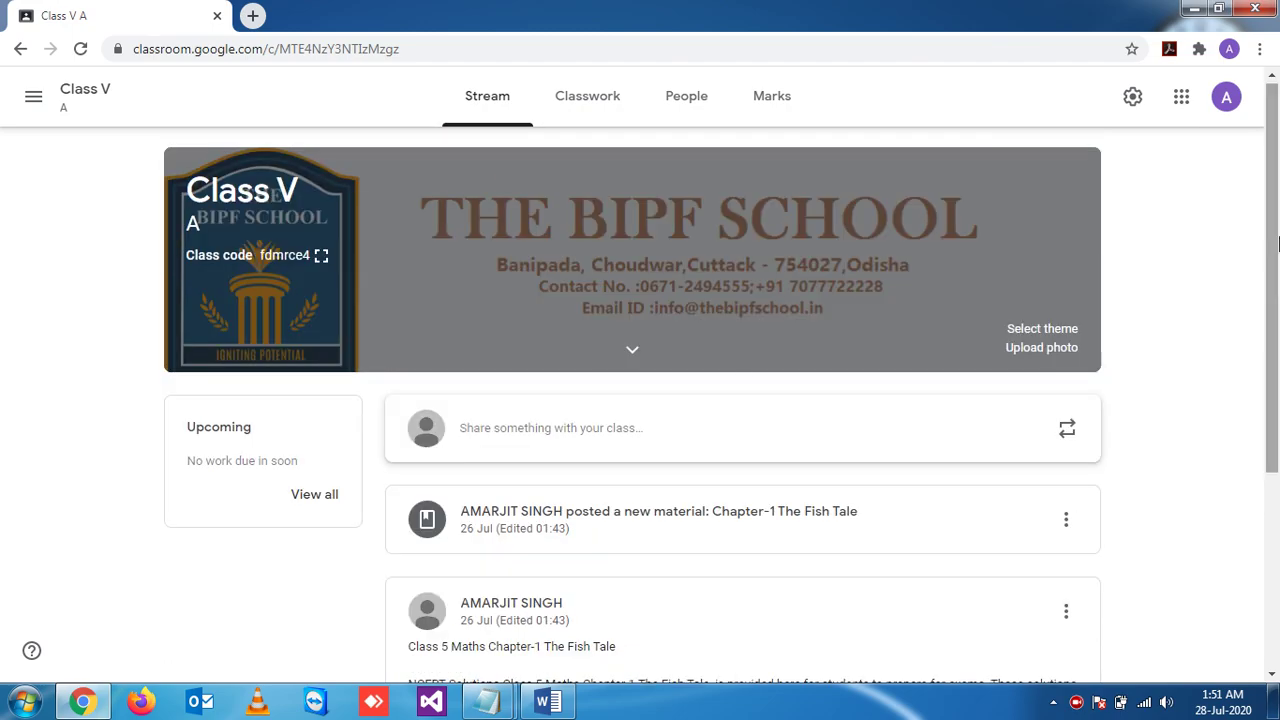
- On the Classwork page, choose Question from the Create menu to start a new question post
{"action": "left_click", "coordinate": [596, 106]}
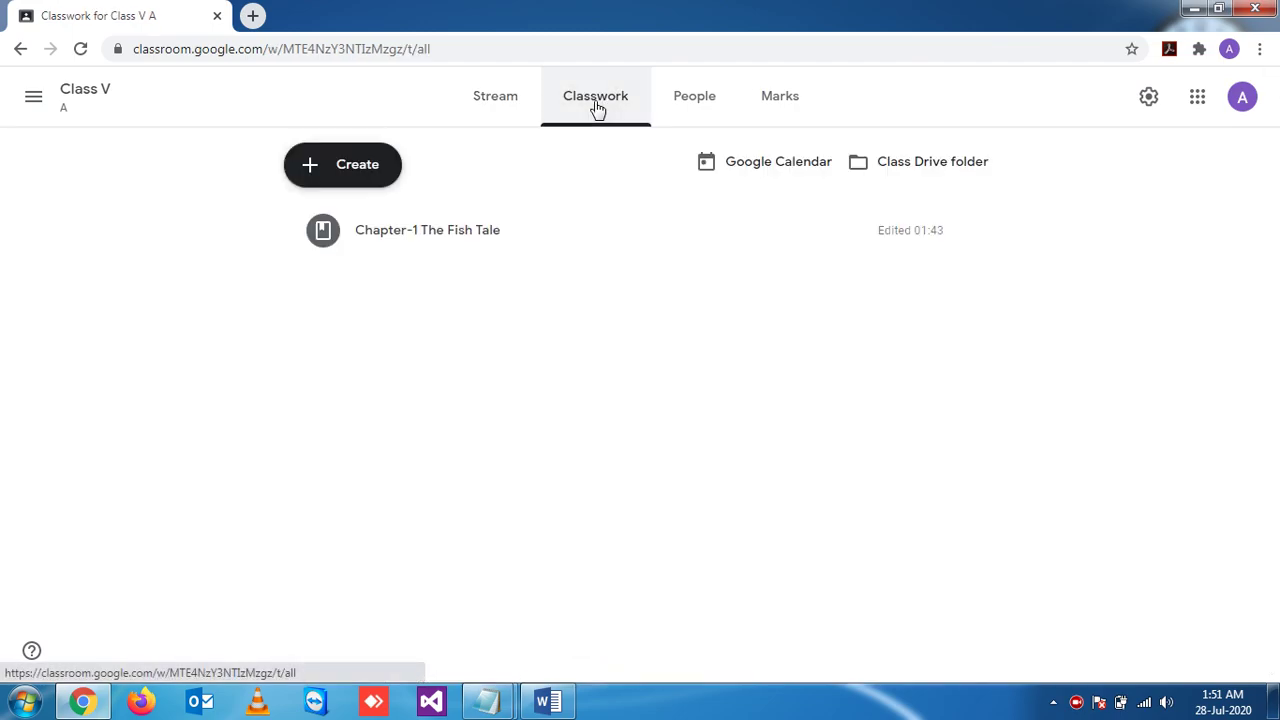
{"action": "left_click", "coordinate": [373, 168]}
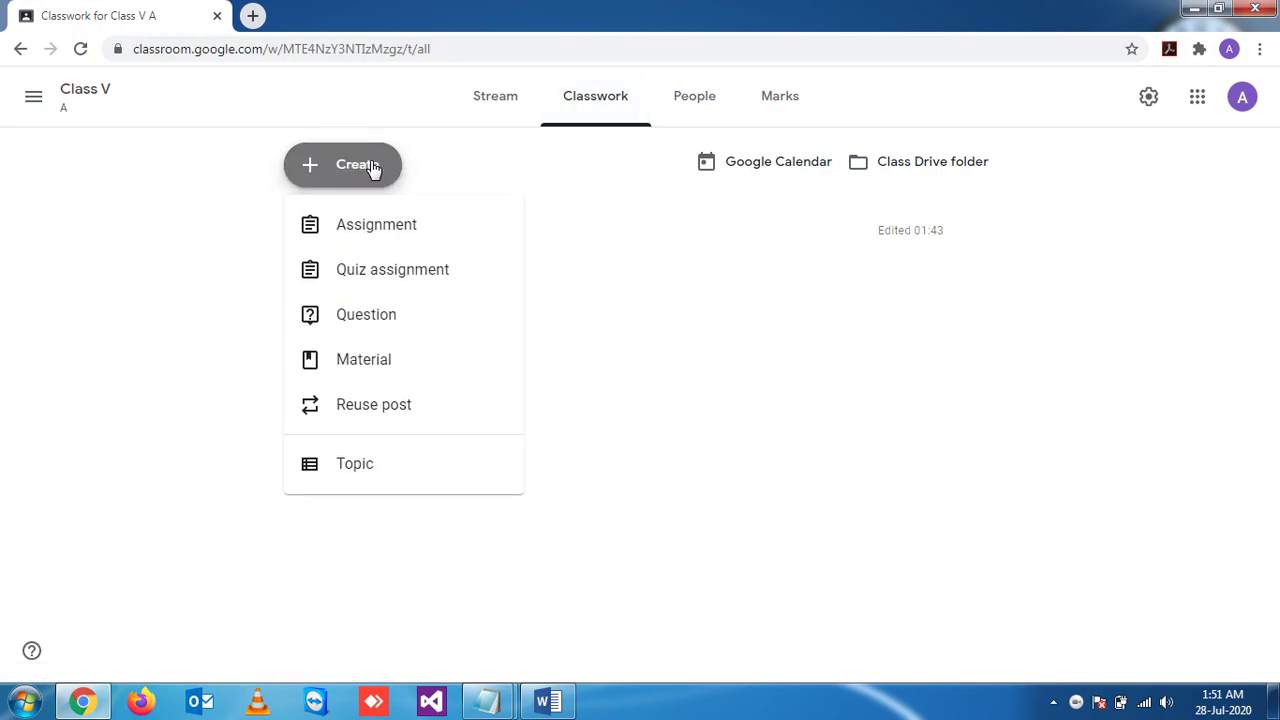
{"action": "left_click", "coordinate": [366, 316]}
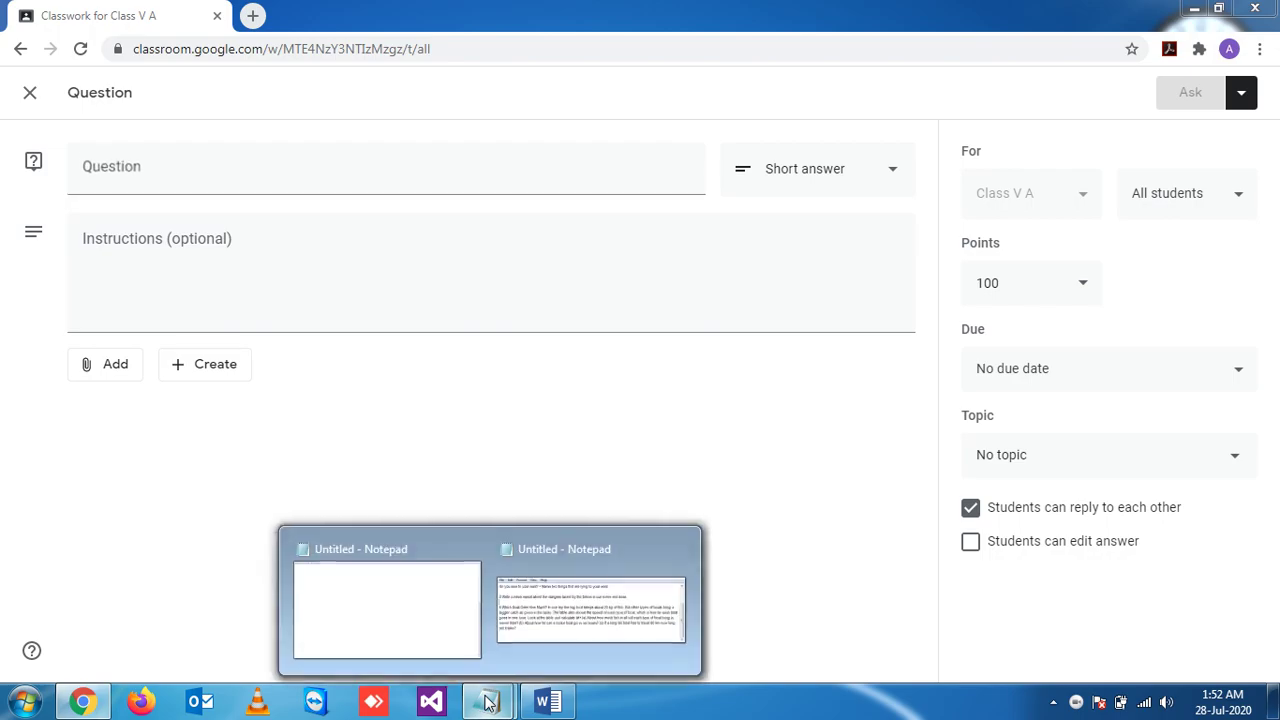
- Copy question 1, about log boats travelling 4 km in one hour, from Notepad into the Question field
{"action": "left_click", "coordinate": [554, 640]}
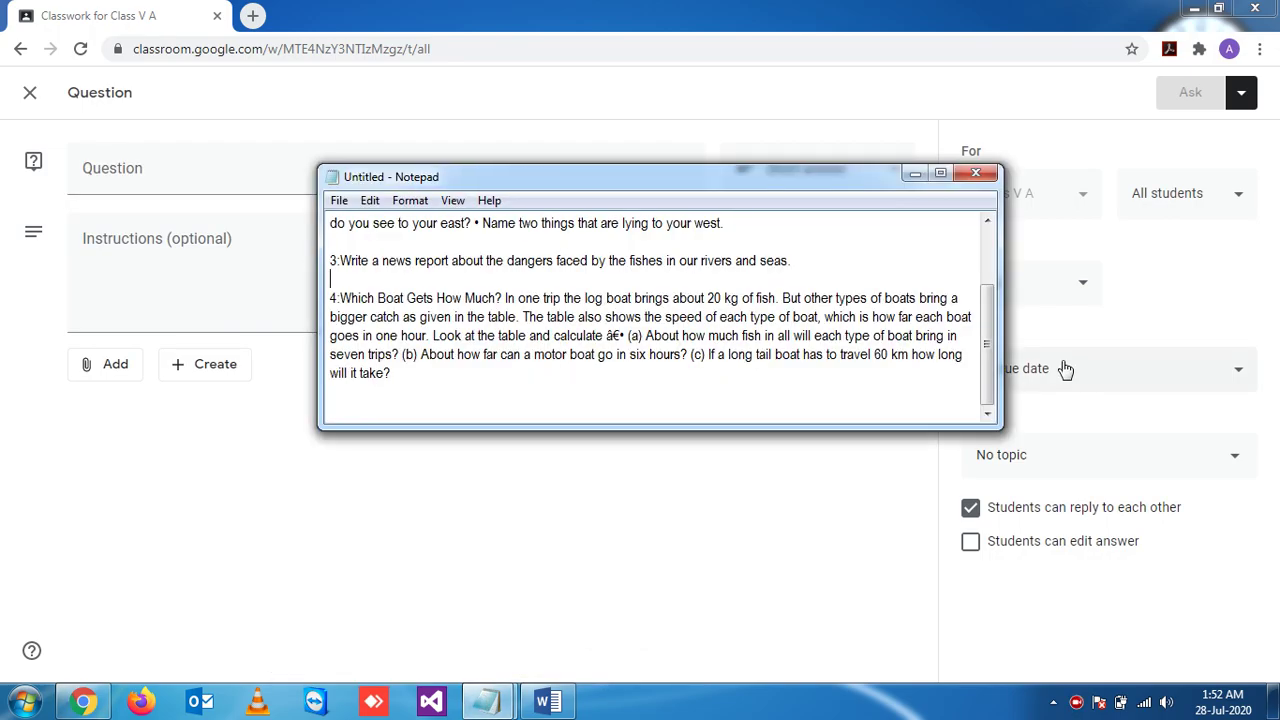
{"action": "scroll", "coordinate": [998, 370], "scroll_direction": "up", "scroll_amount": 2}
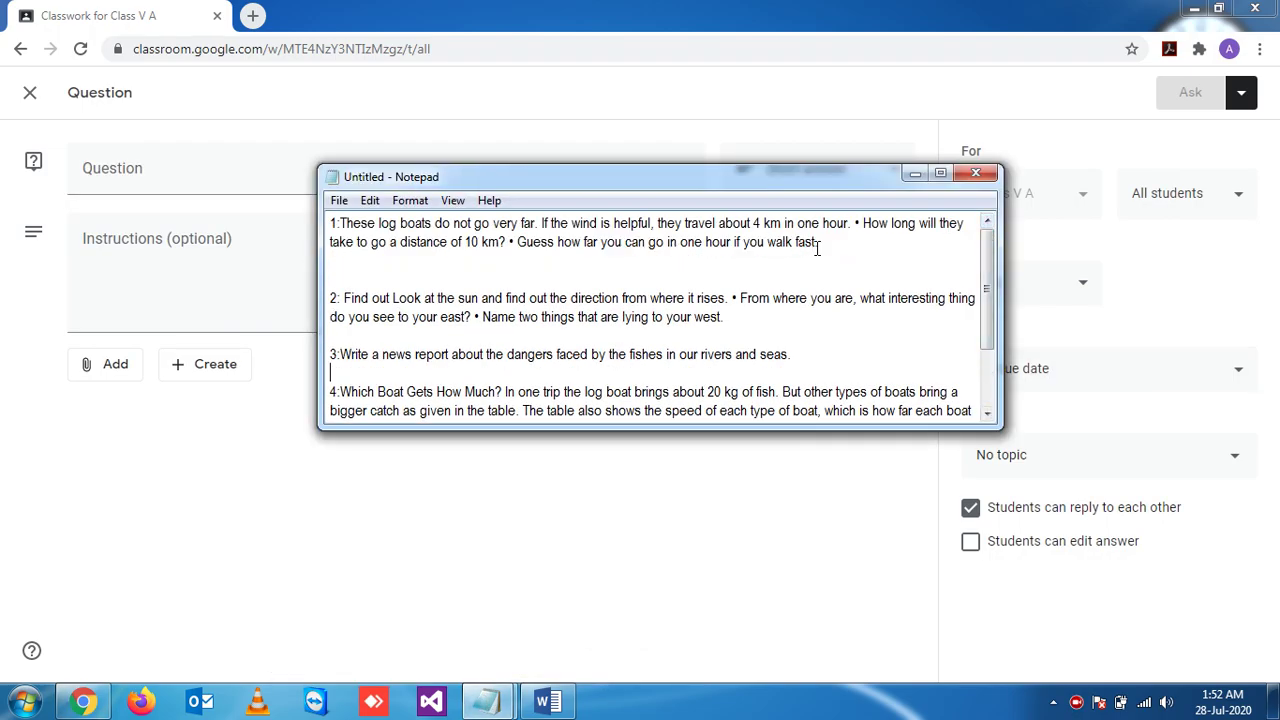
{"action": "left_click_drag", "start_coordinate": [820, 245], "coordinate": [255, 226]}
{"action": "key", "text": "ctrl+c"}
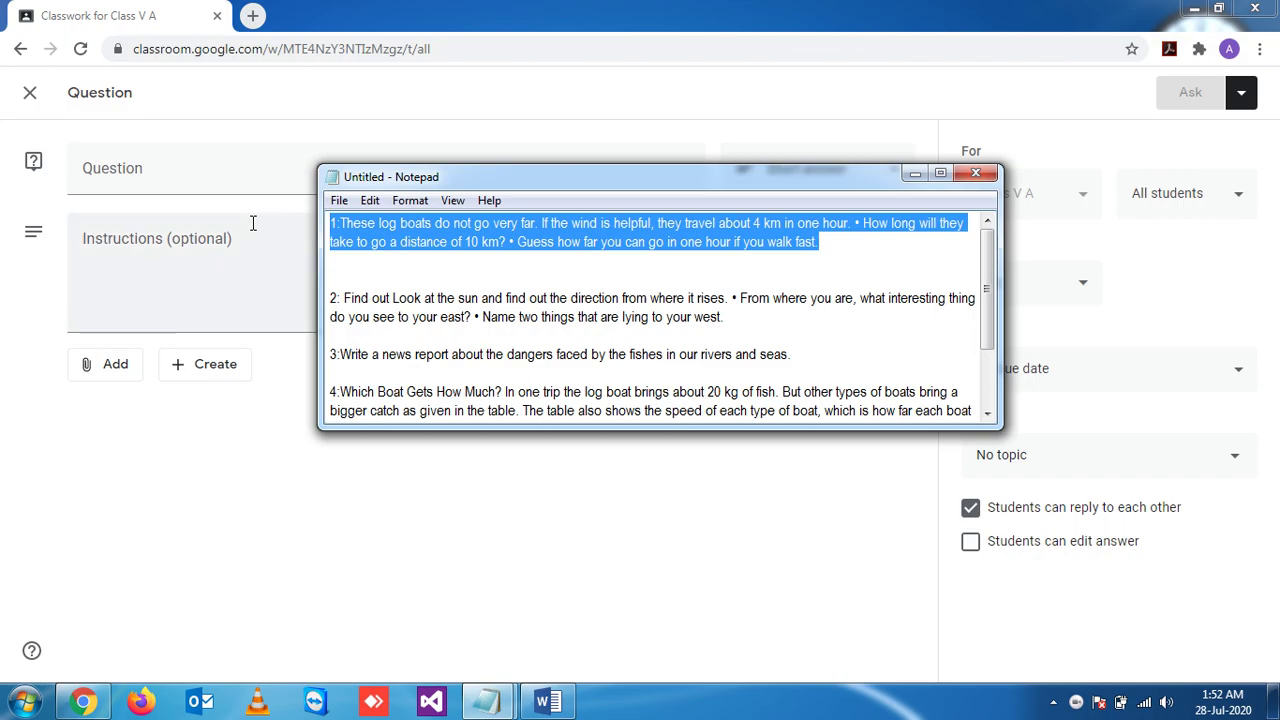
{"action": "left_click", "coordinate": [151, 167]}
{"action": "key", "text": "ctrl+v"}
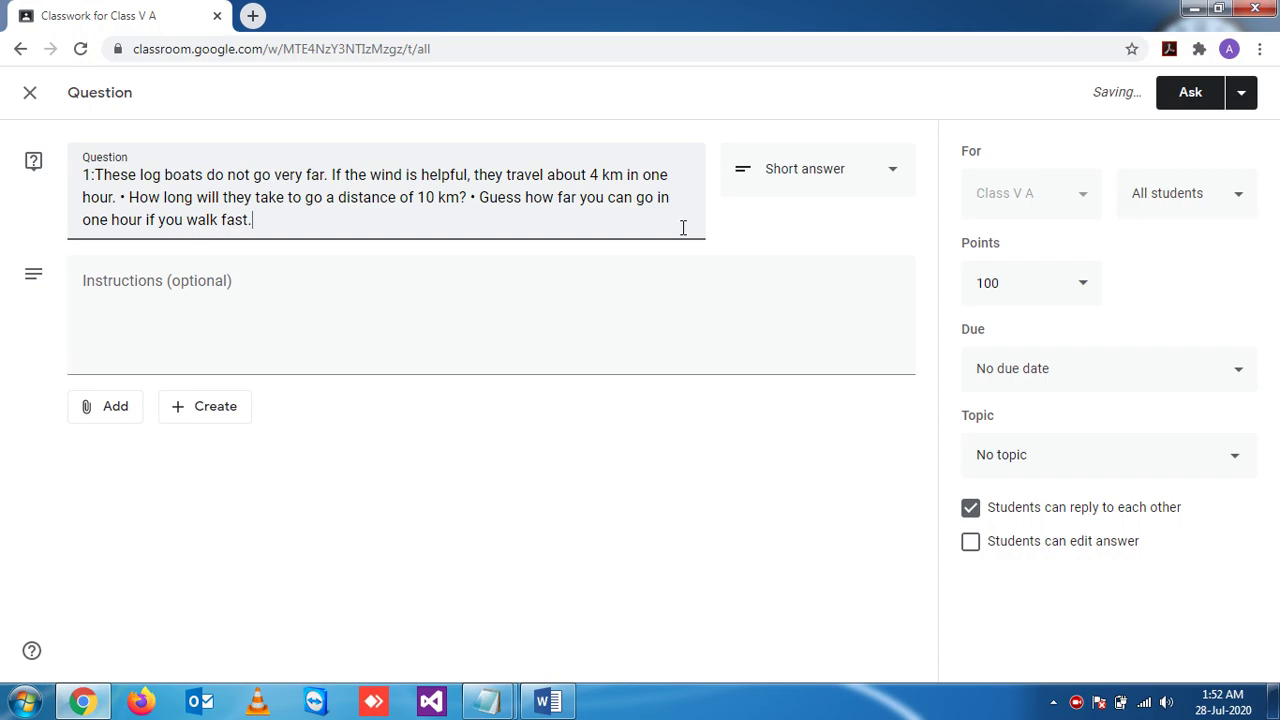
{"action": "left_click", "coordinate": [816, 172]}
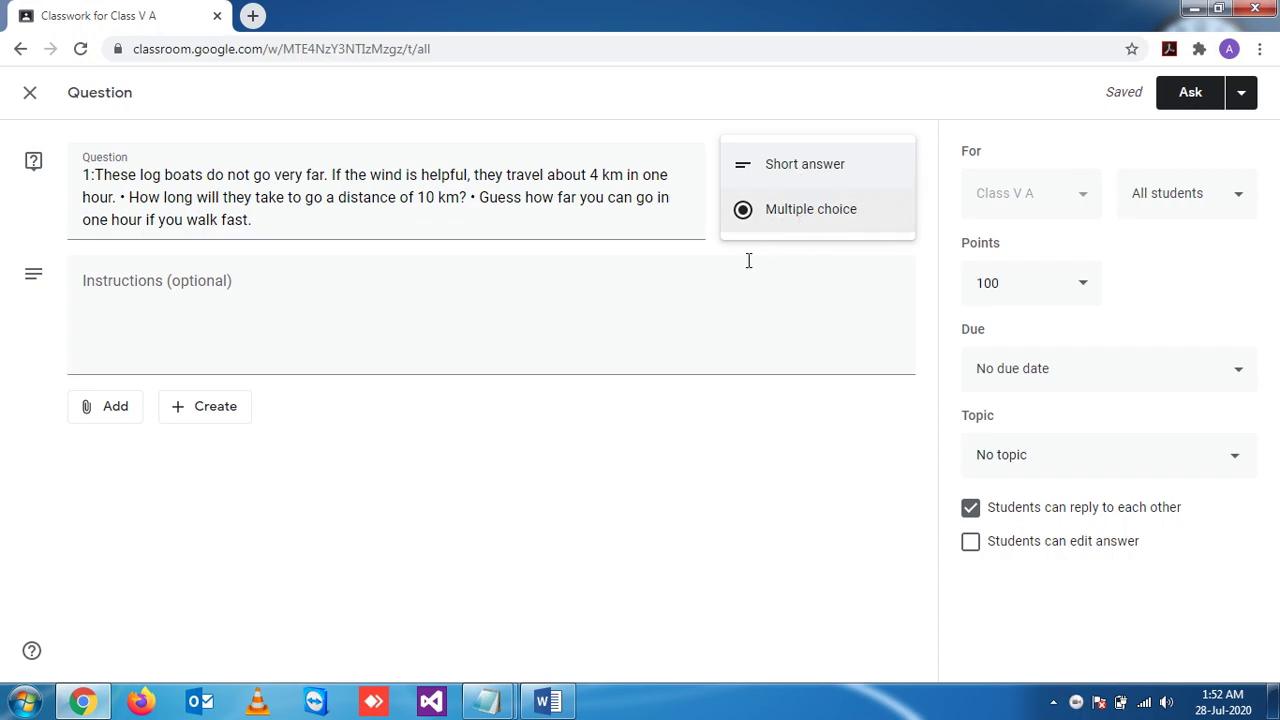
{"action": "left_click", "coordinate": [797, 178]}
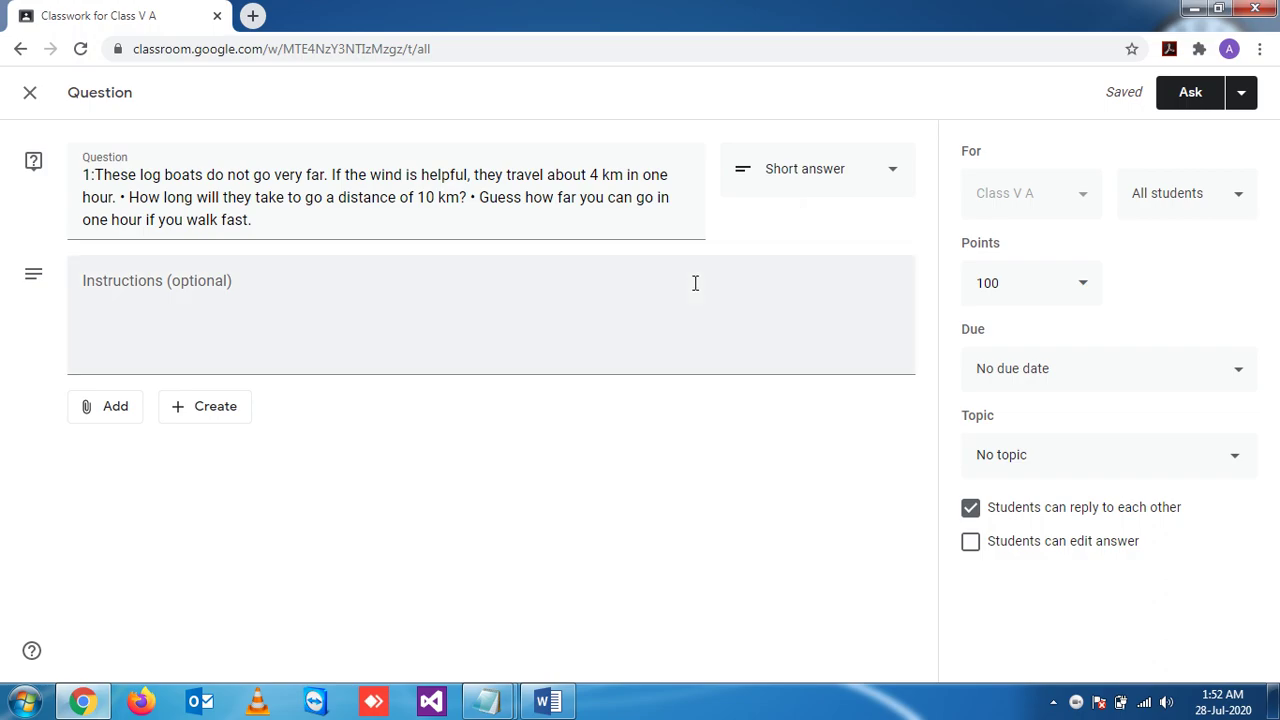
{"action": "left_click", "coordinate": [446, 321]}
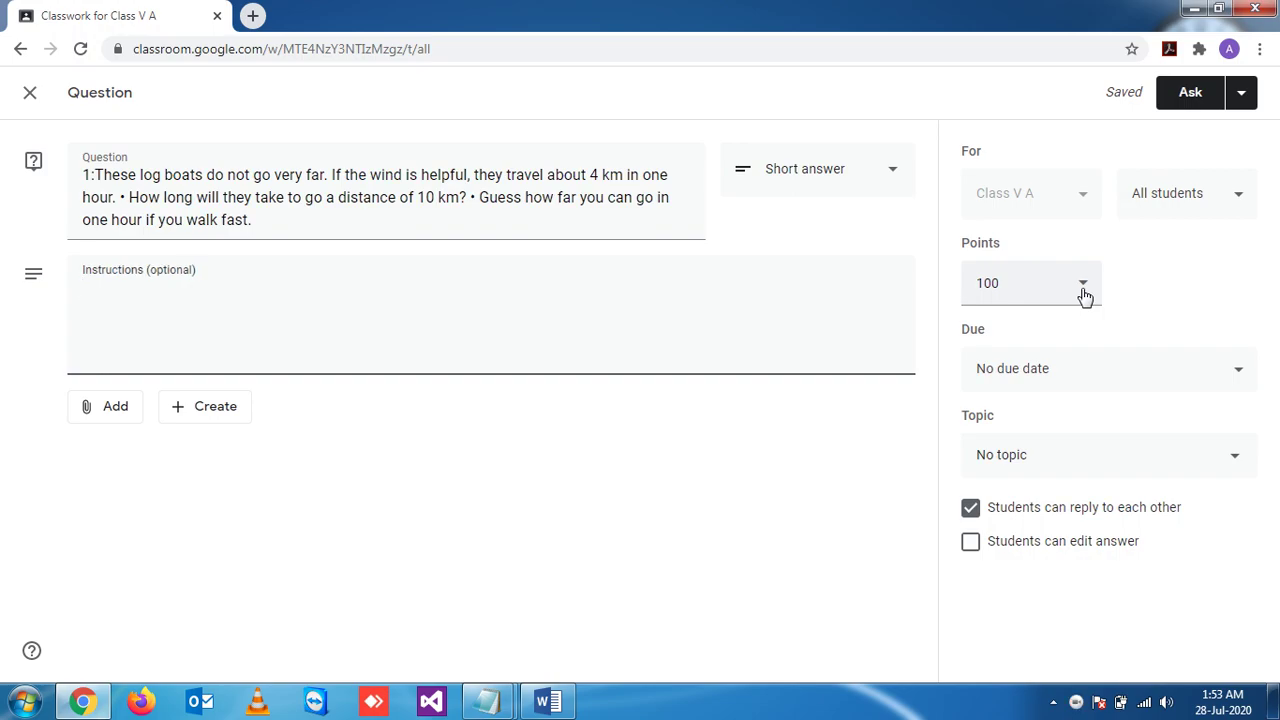
- Change the question's points from 100 to Unmarked
{"action": "left_click", "coordinate": [1085, 292]}
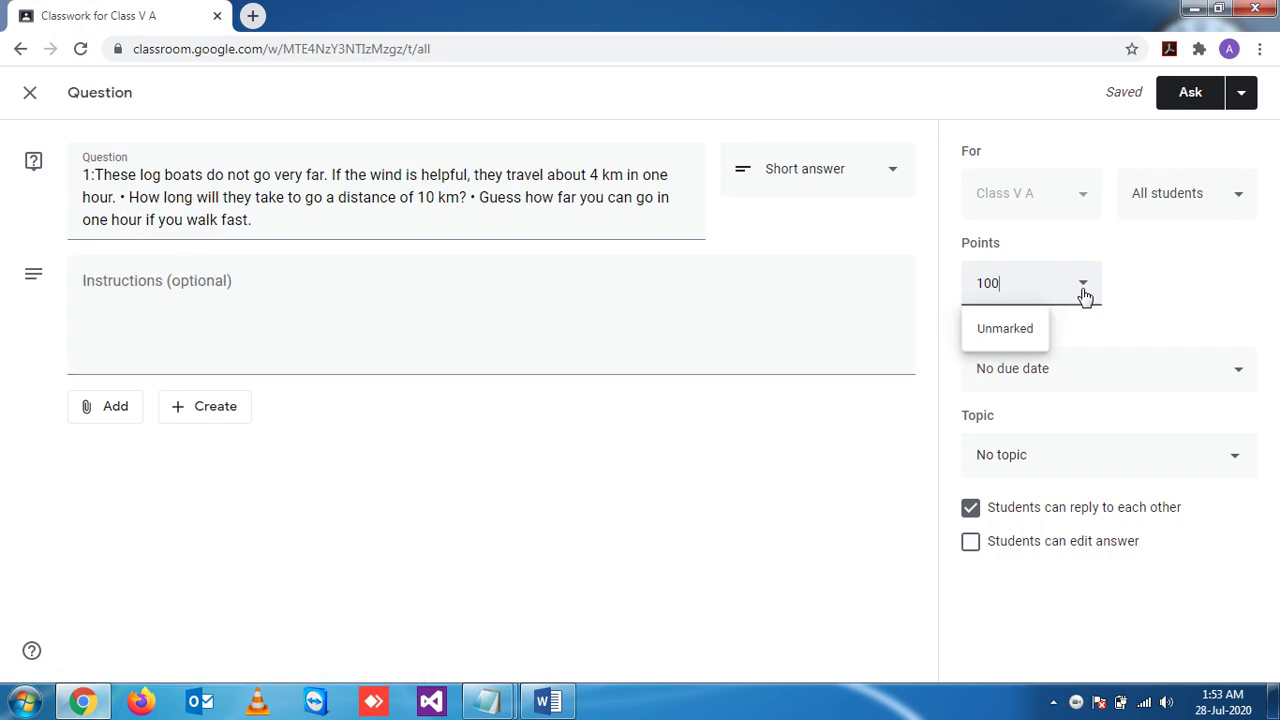
{"action": "left_click", "coordinate": [1005, 329]}
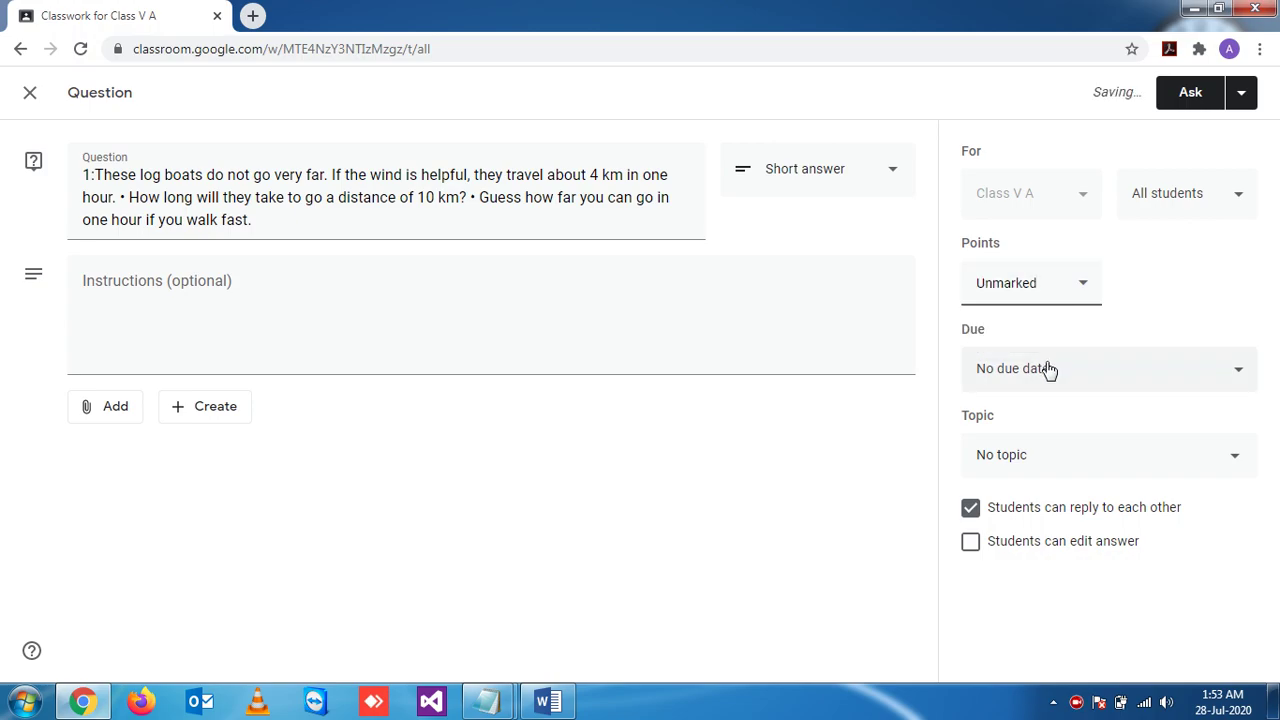
- Set a due date and then clear it, so the question has no due date
{"action": "left_click", "coordinate": [1220, 375]}
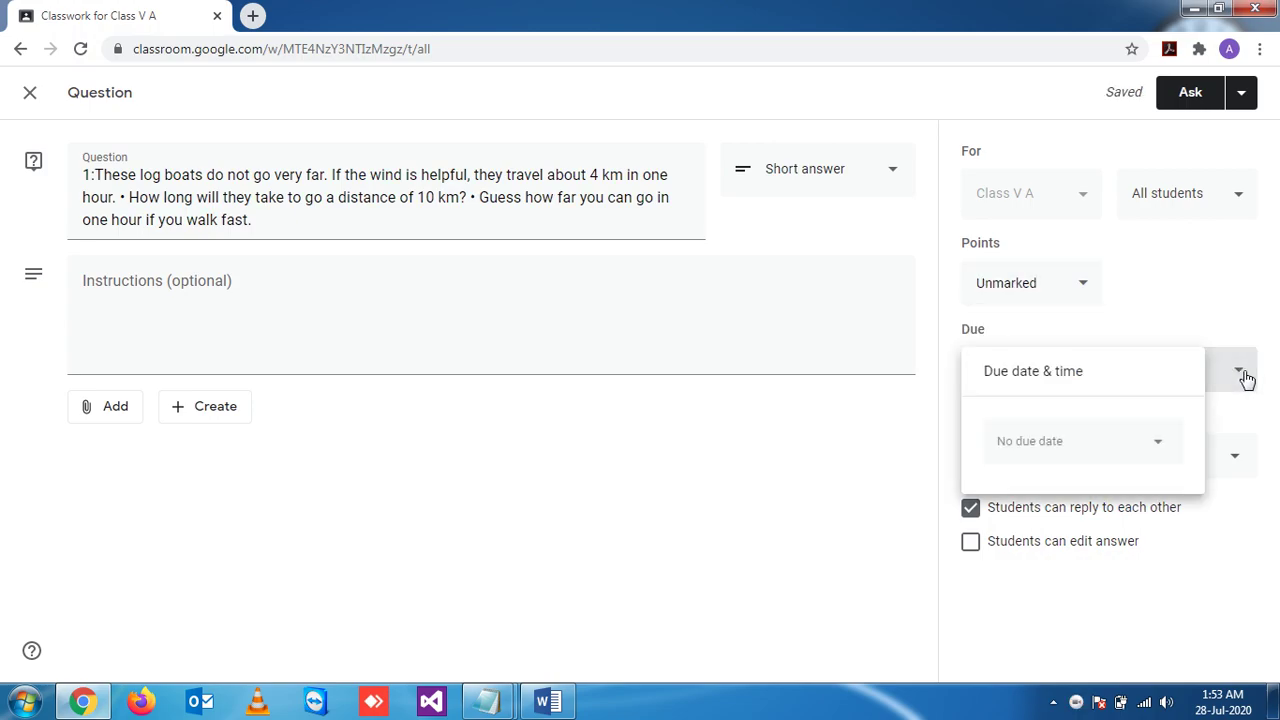
{"action": "left_click", "coordinate": [1160, 445]}
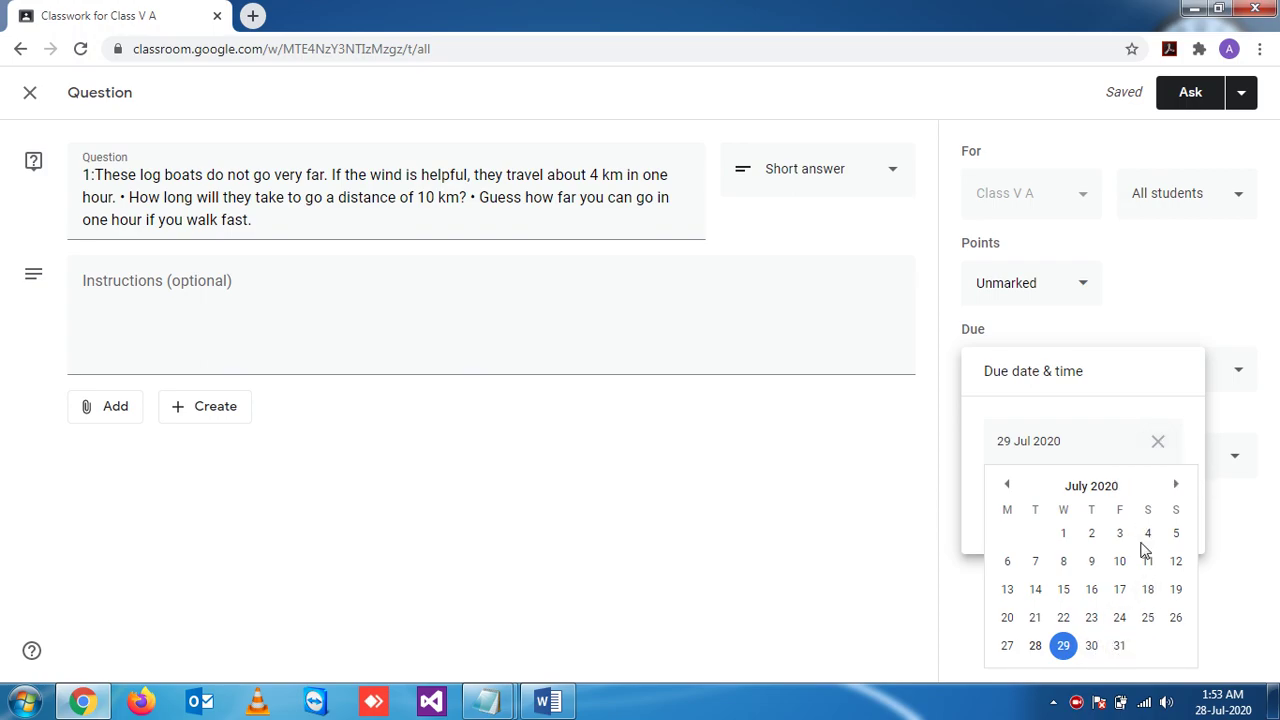
{"action": "left_click", "coordinate": [1160, 442]}
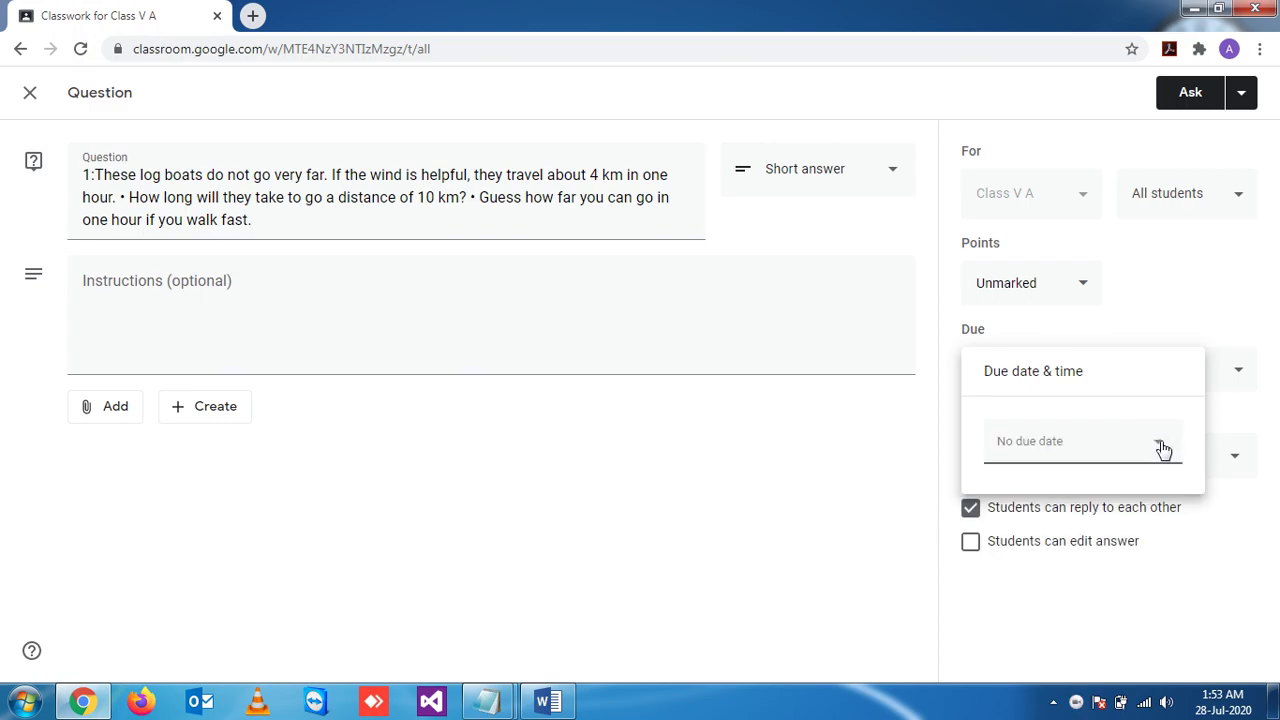
{"action": "left_click", "coordinate": [1238, 420]}
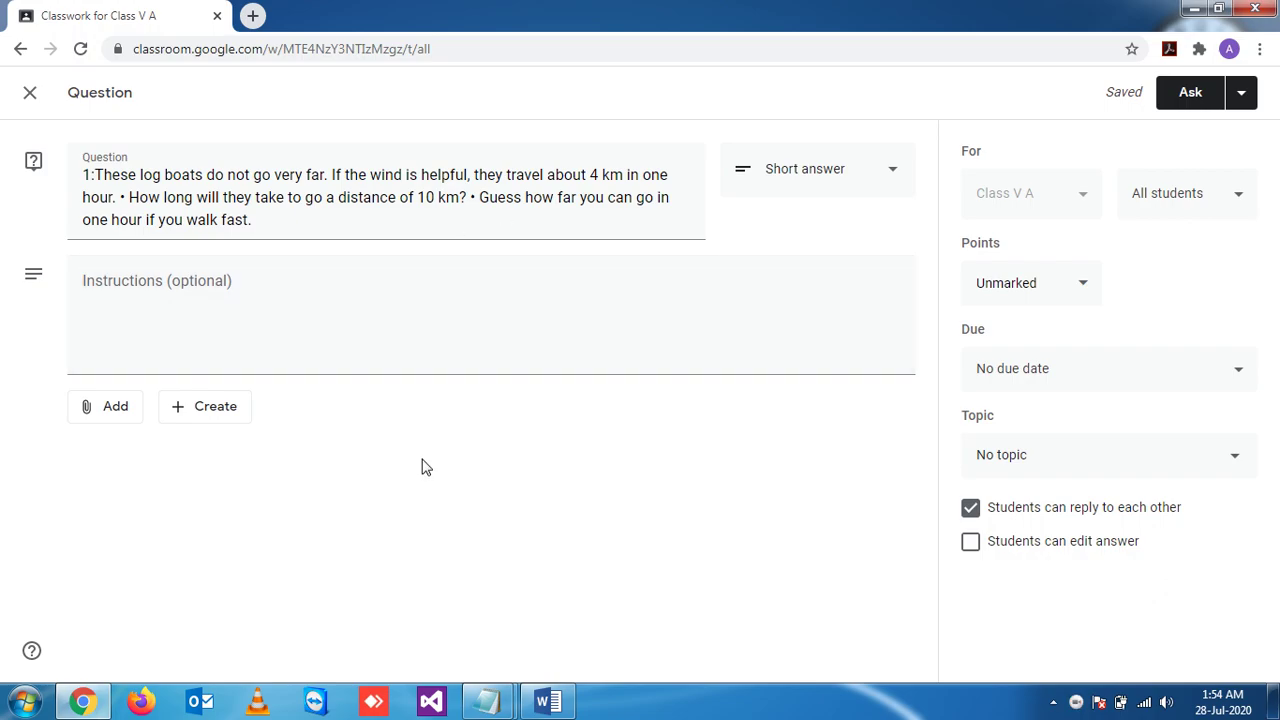
- Enable 'Students can edit answer', then post the log-boat question to Class V A with Ask
{"action": "left_click", "coordinate": [971, 549]}
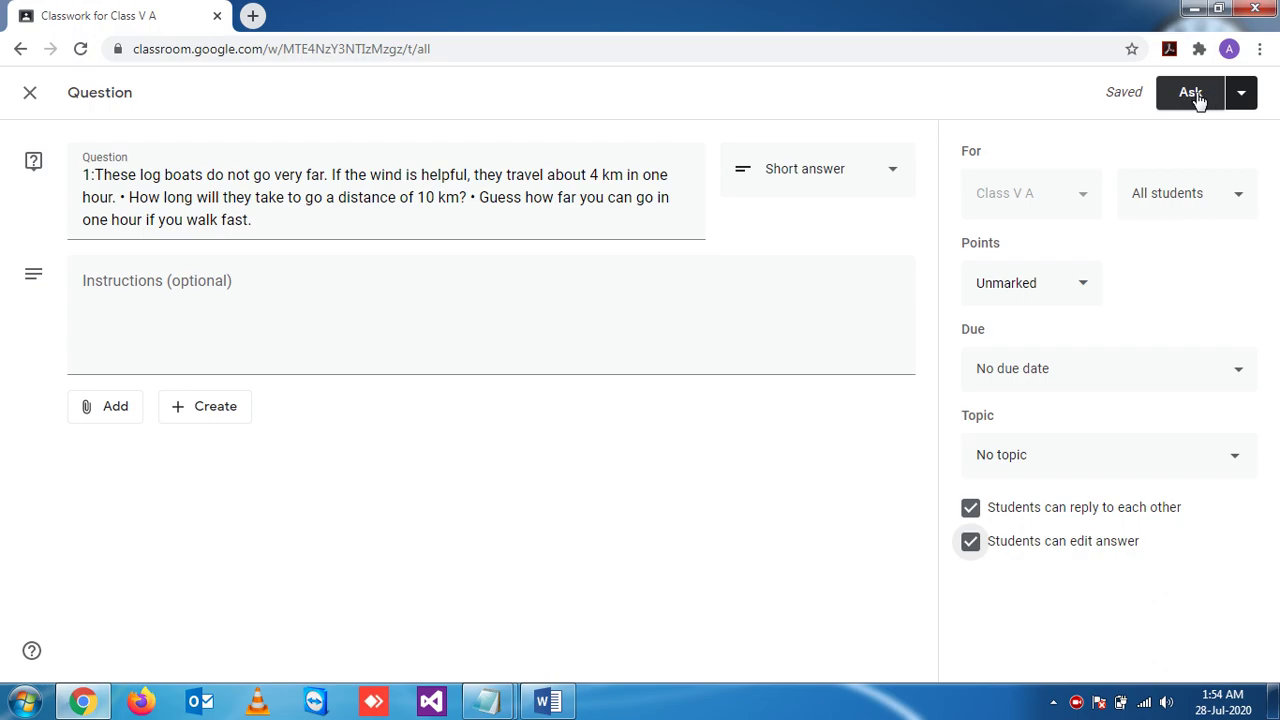
{"action": "left_click", "coordinate": [1243, 108]}
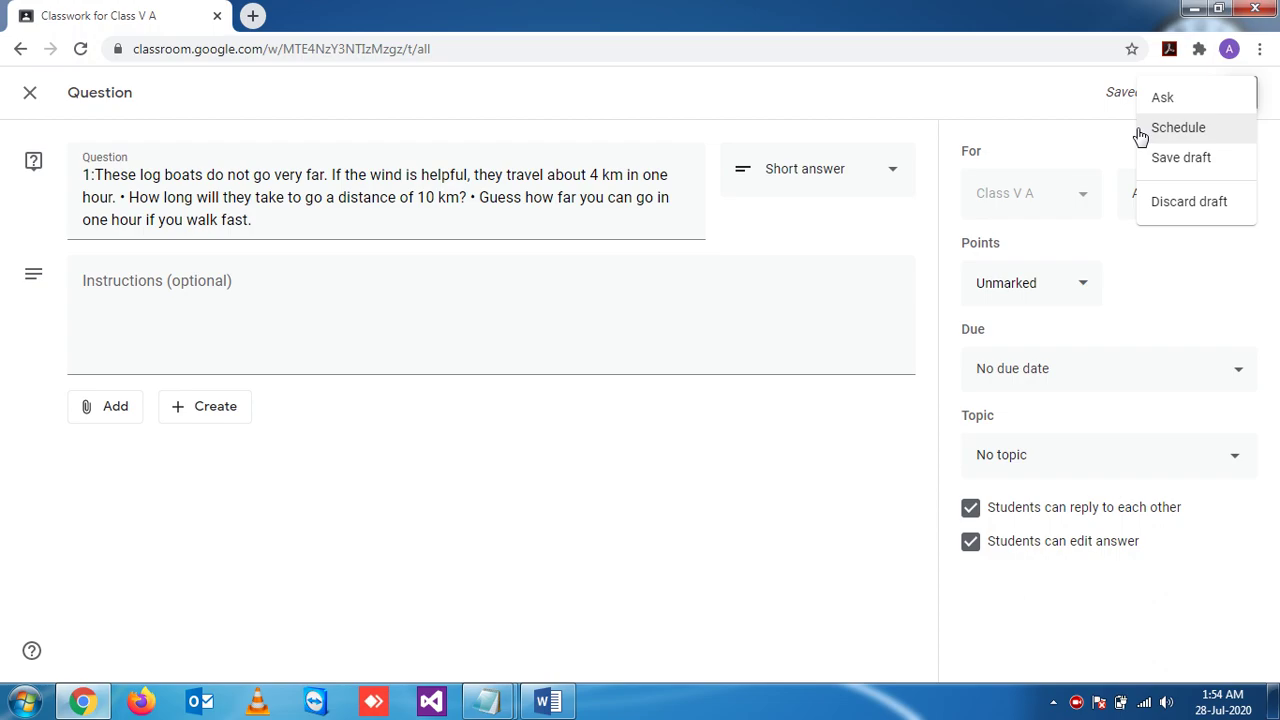
{"action": "left_click", "coordinate": [1087, 145]}
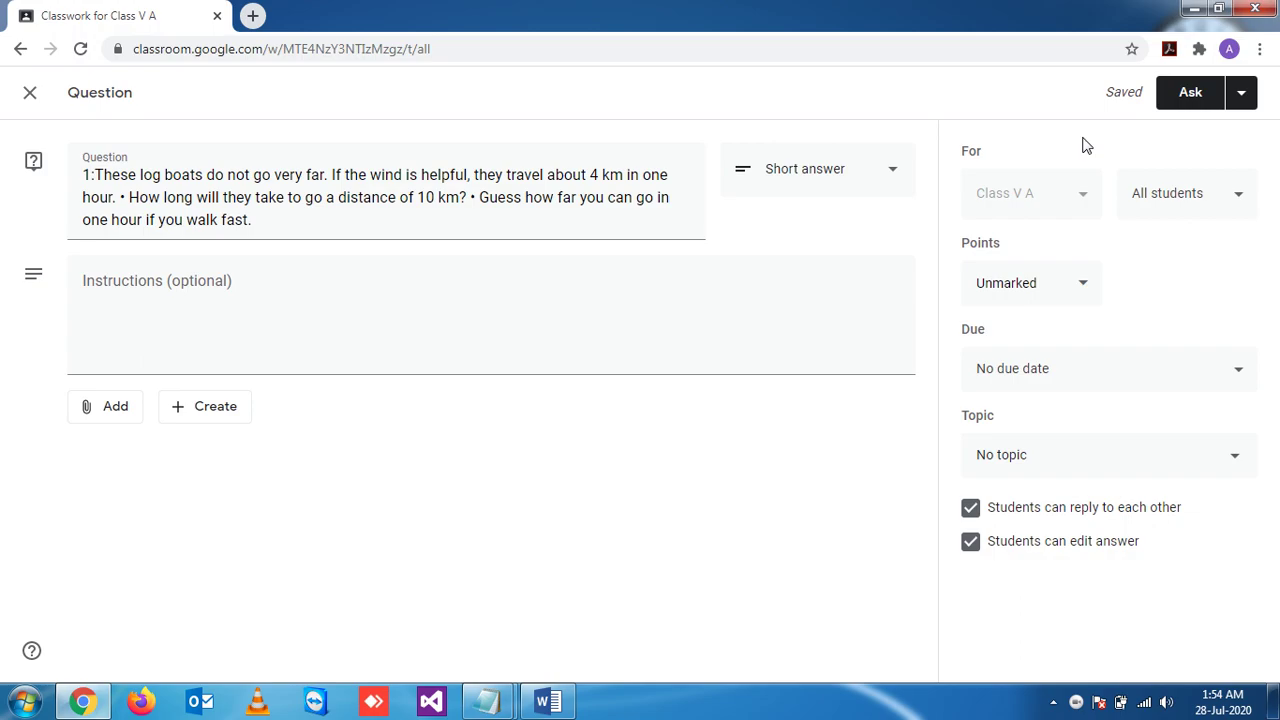
{"action": "left_click", "coordinate": [1190, 94]}
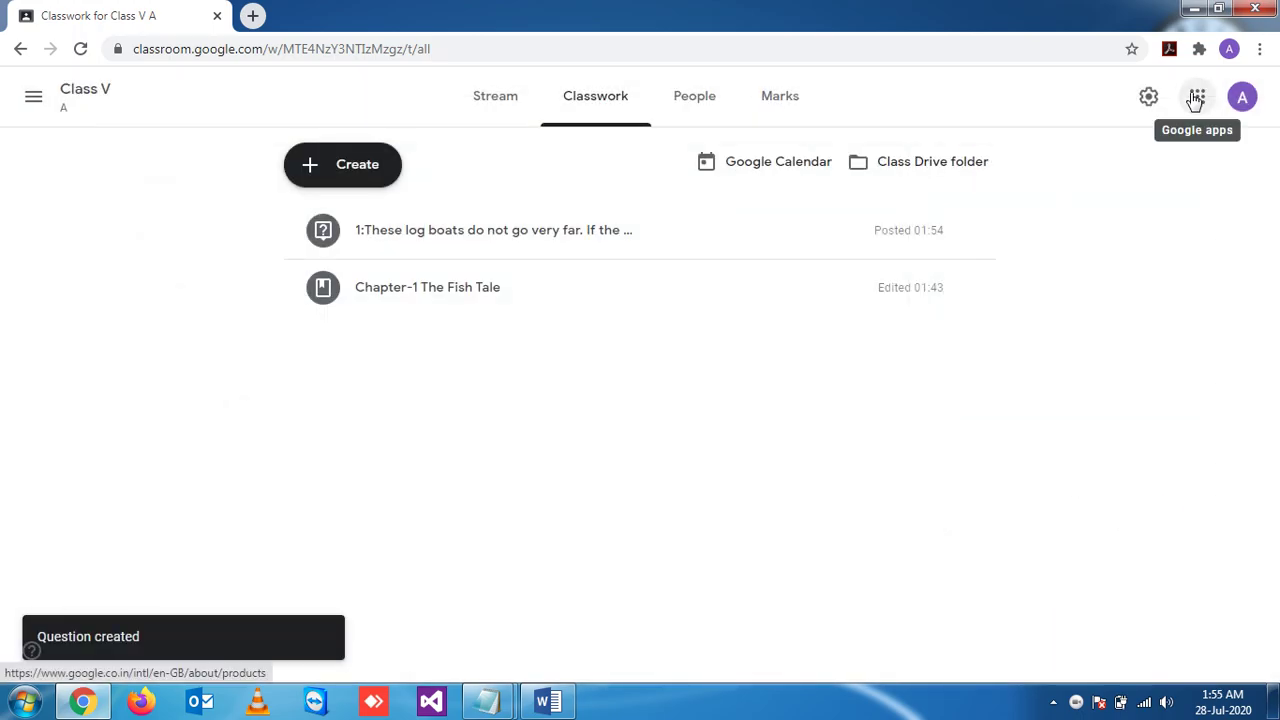
- Reopen the posted log-boat question with Edit, save it again, and collapse its Classwork card
{"action": "left_click", "coordinate": [621, 245]}
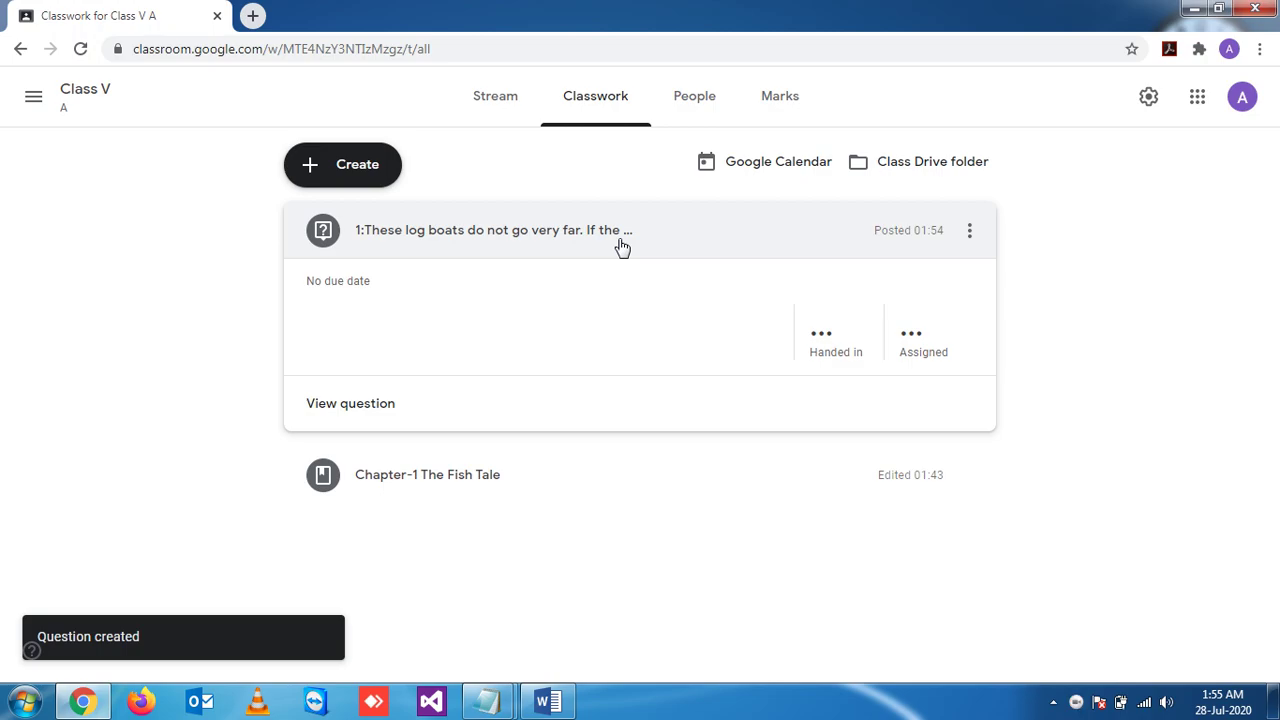
{"action": "left_click", "coordinate": [970, 234]}
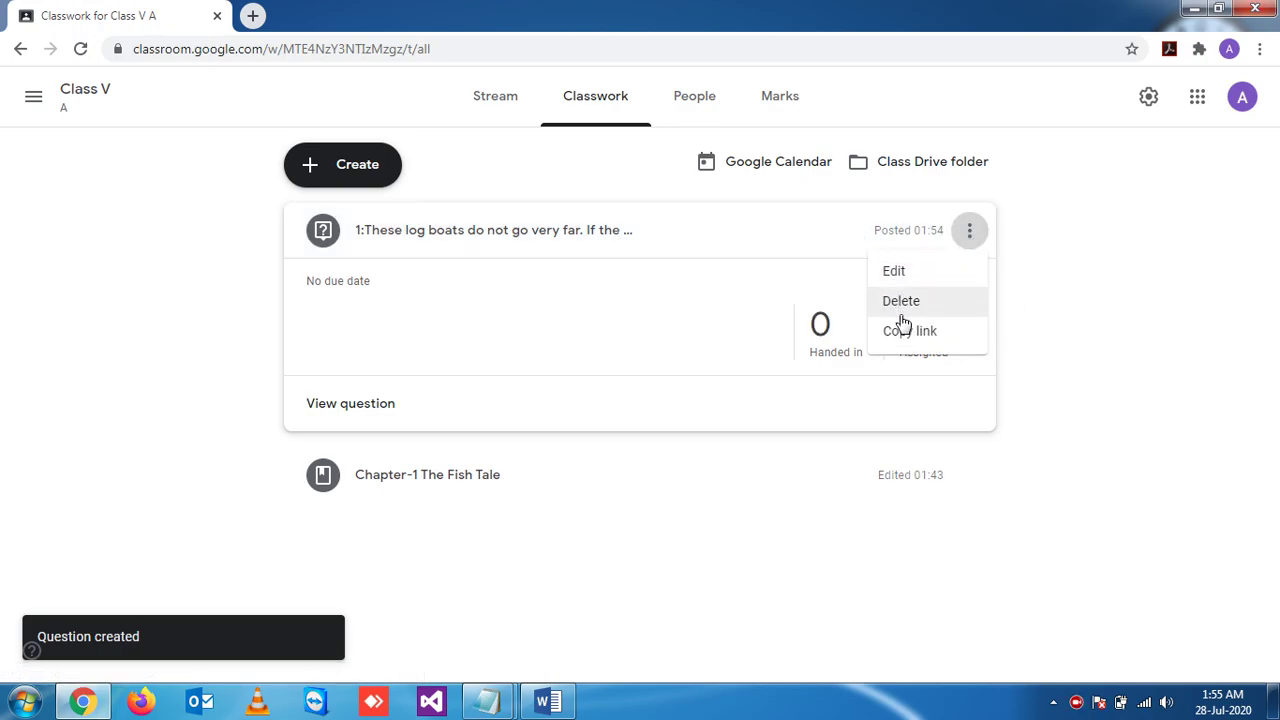
{"action": "left_click", "coordinate": [900, 281]}
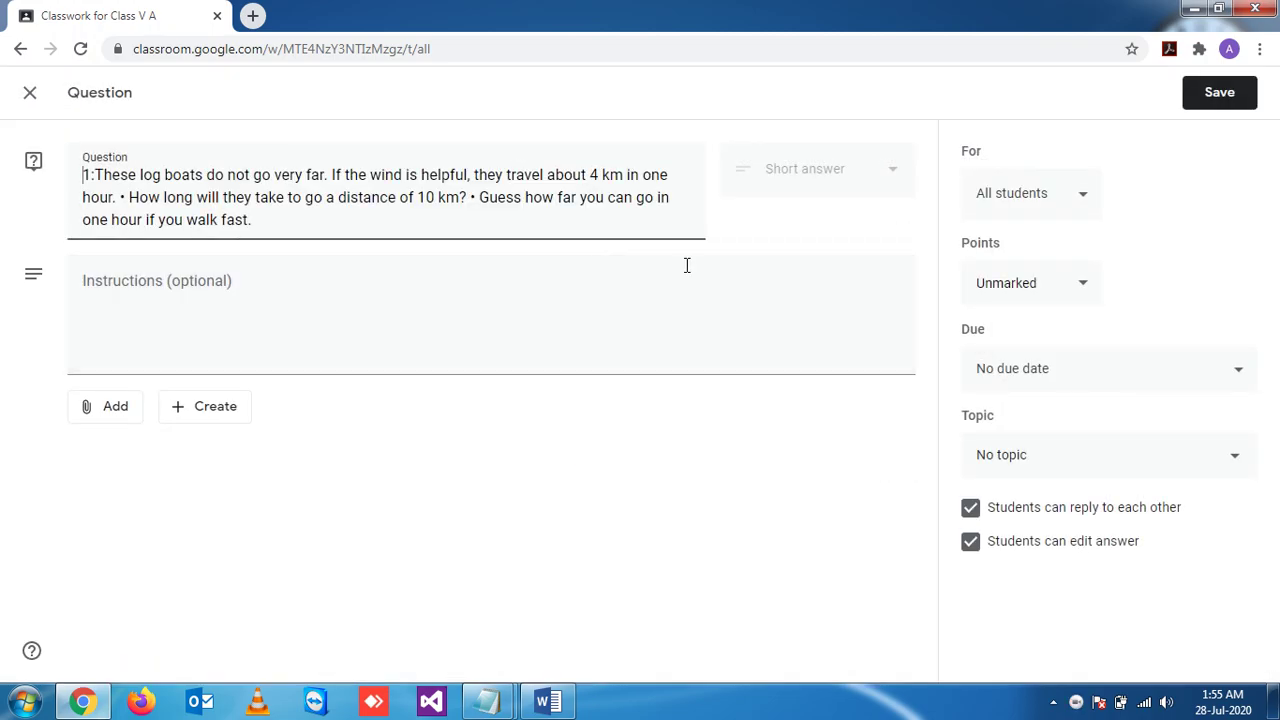
{"action": "left_click", "coordinate": [407, 337]}
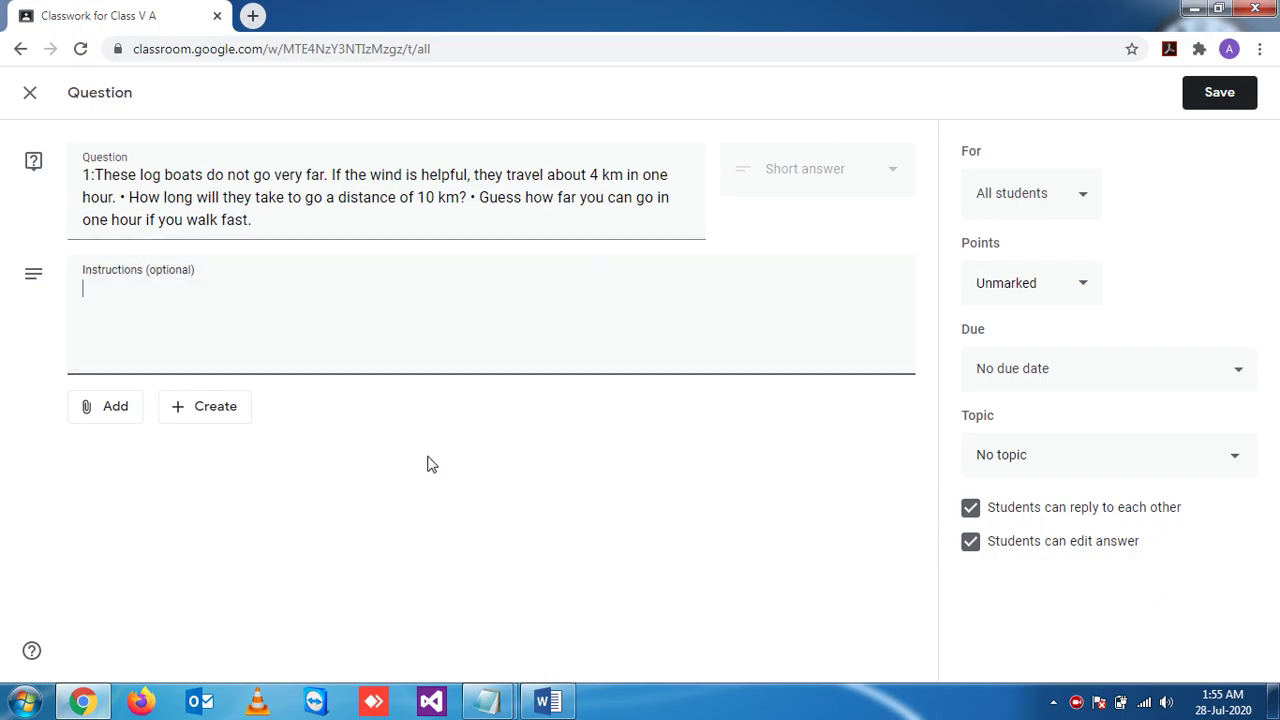
{"action": "left_click", "coordinate": [1226, 100]}
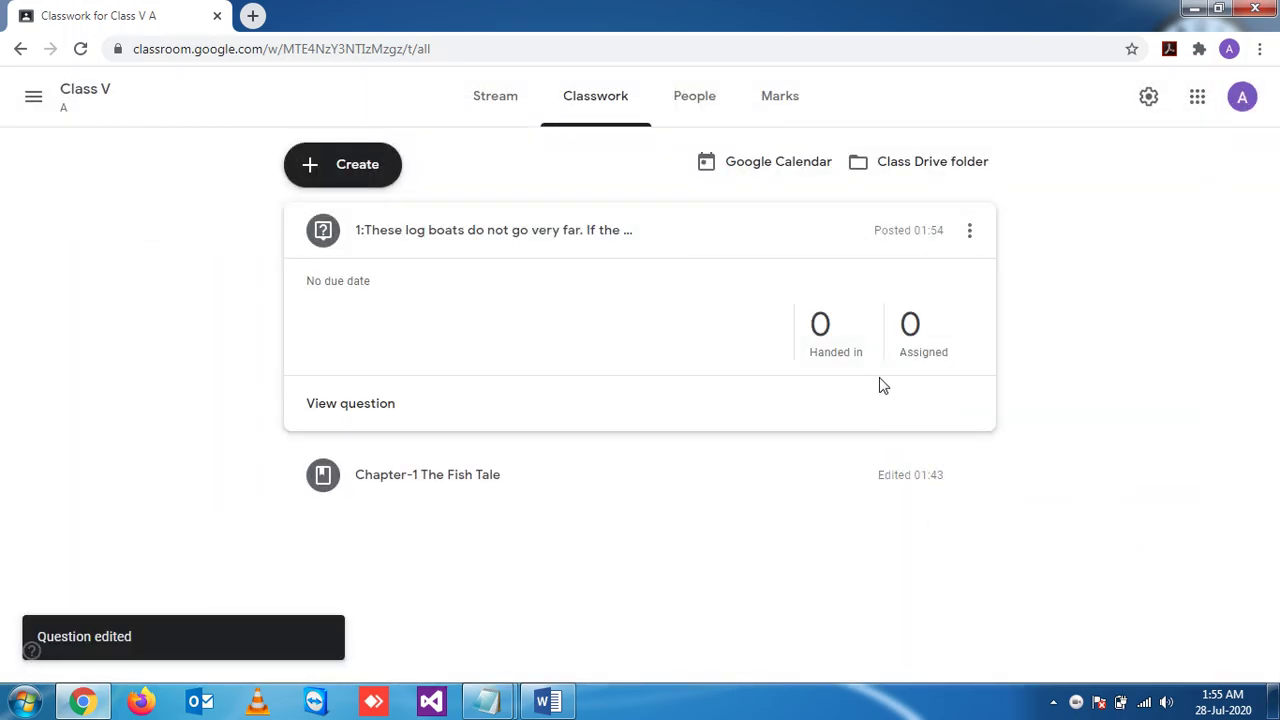
{"action": "left_click", "coordinate": [970, 232]}
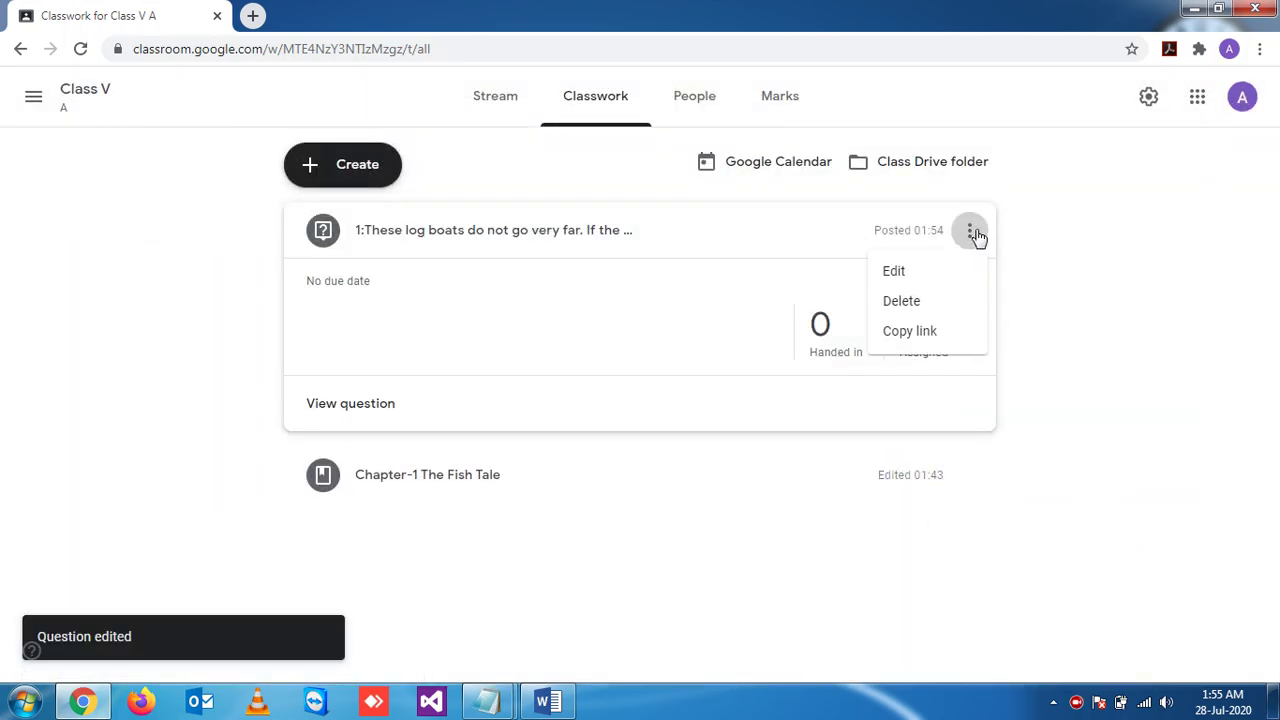
{"action": "left_click", "coordinate": [771, 249]}
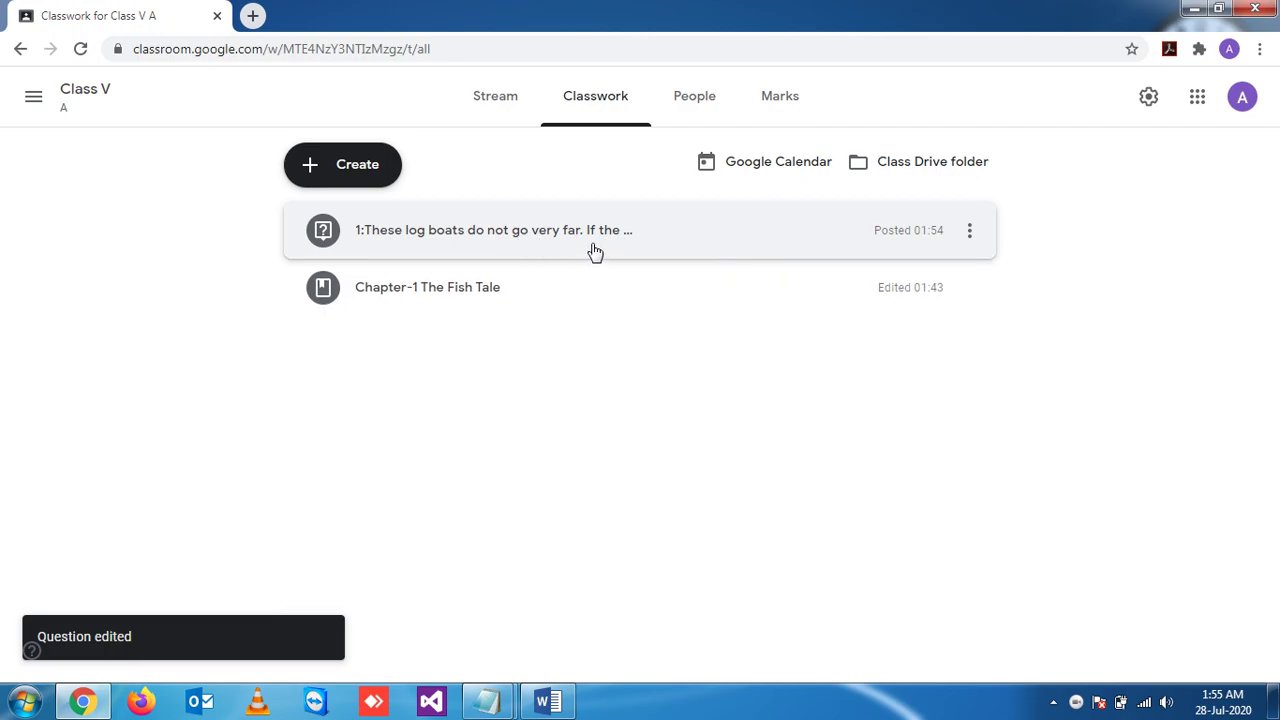
- Confirm the log-boat question appears in Stream and Classwork, then open its post from Stream
{"action": "left_click", "coordinate": [500, 106]}
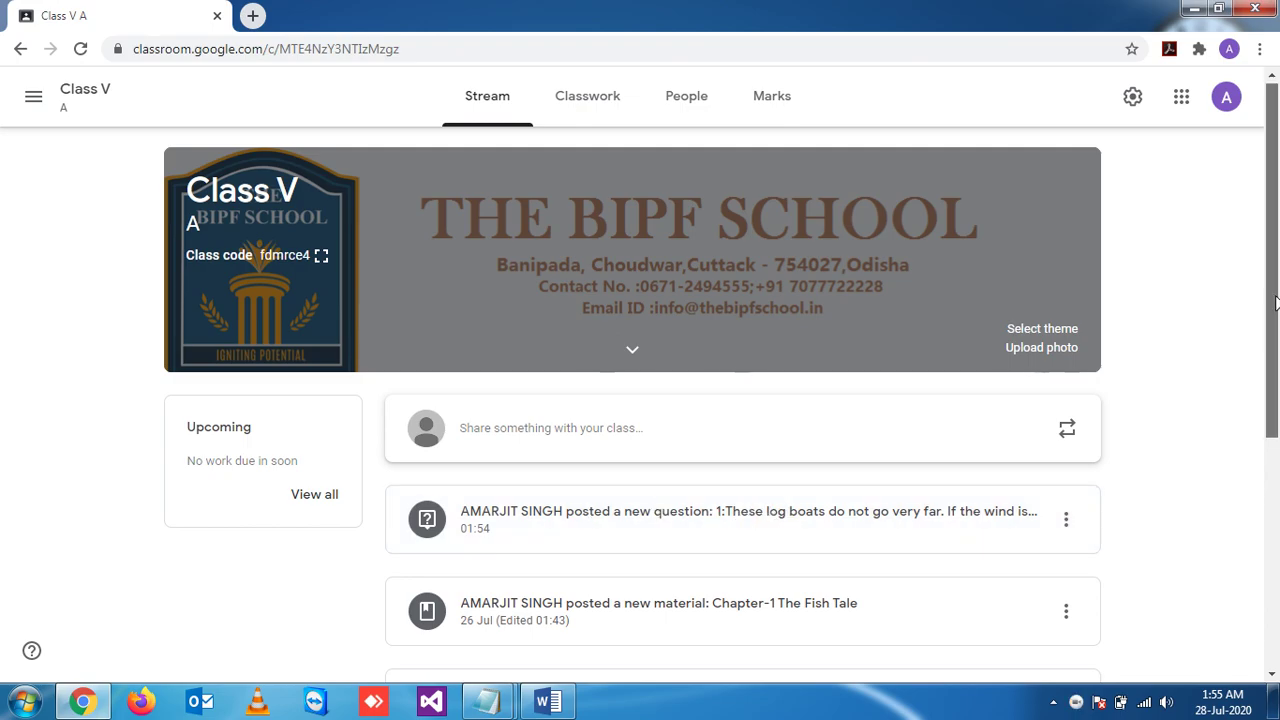
{"action": "scroll", "coordinate": [781, 520], "scroll_direction": "down", "scroll_amount": 2}
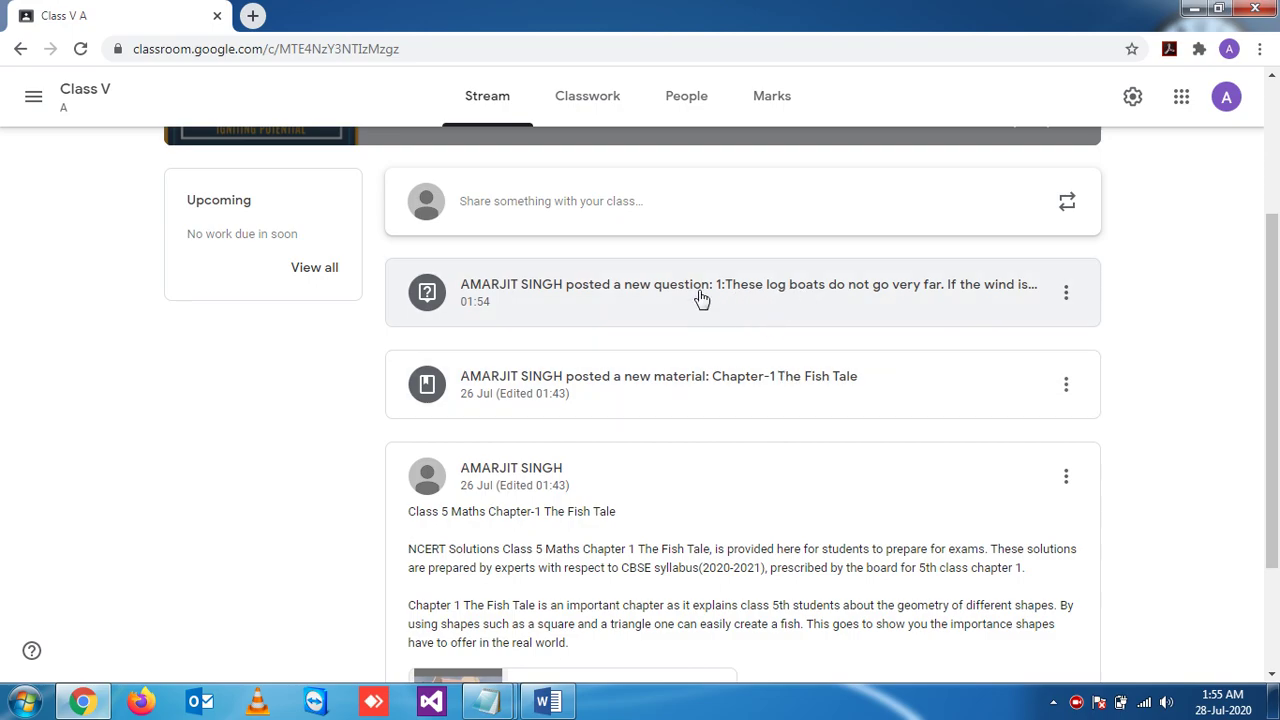
{"action": "left_click", "coordinate": [585, 101]}
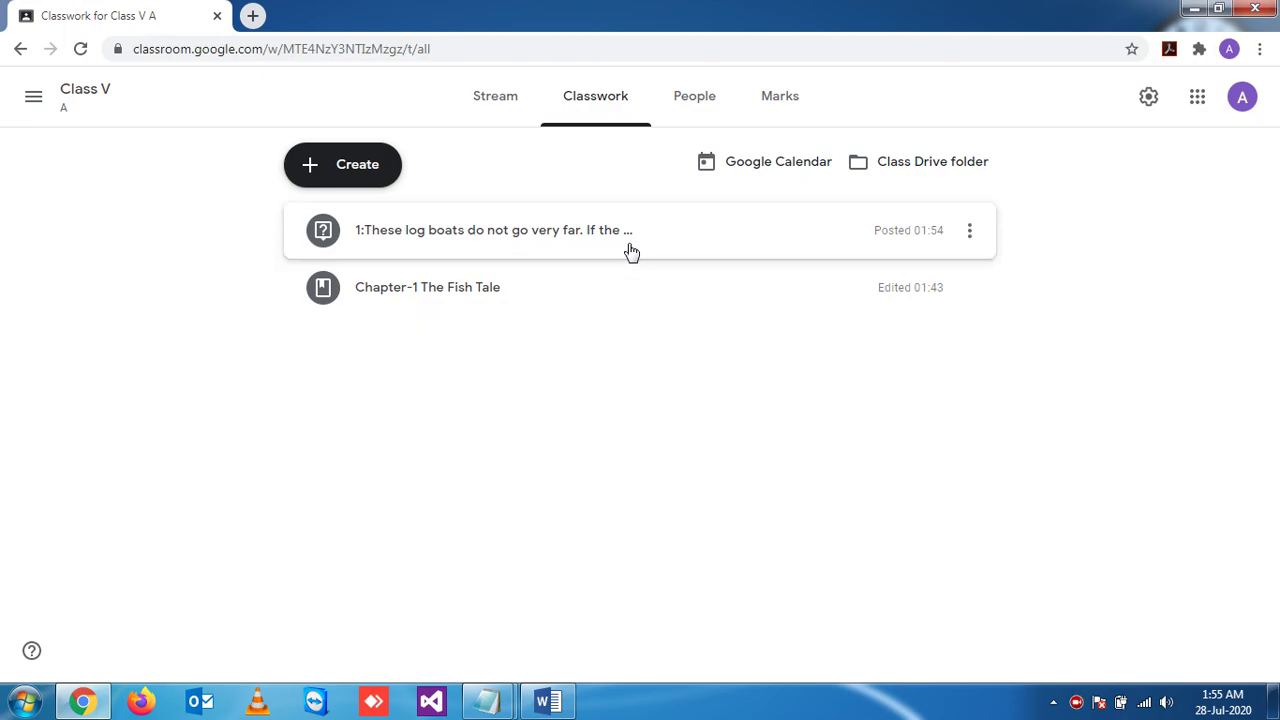
{"action": "left_click", "coordinate": [507, 108]}
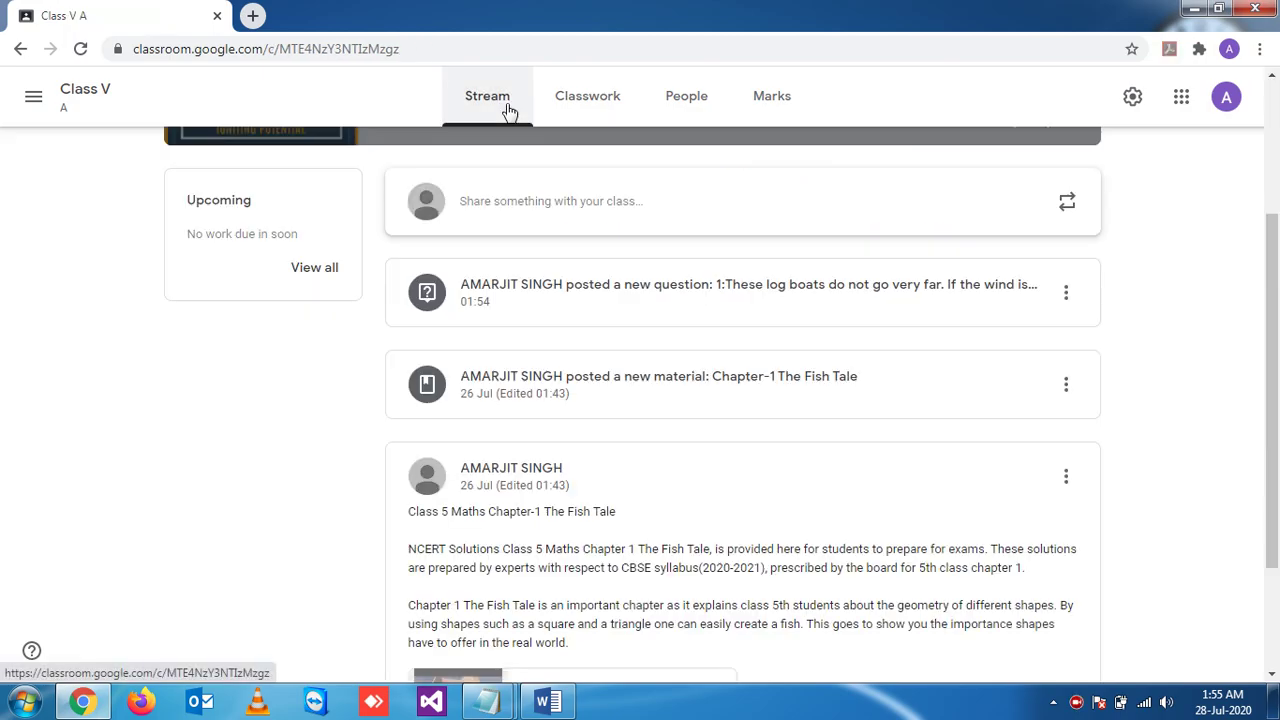
{"action": "left_click", "coordinate": [531, 288]}
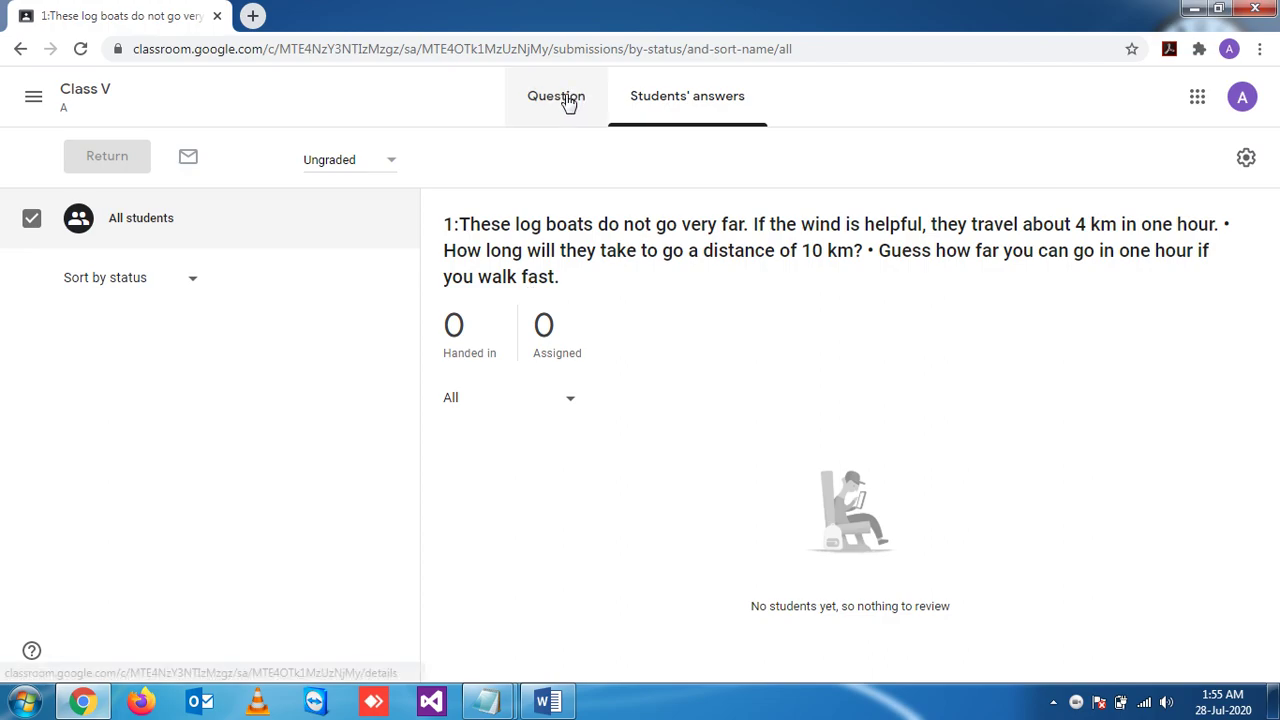
- Return to Class V A's Stream through the Classes list and bring up the screen recorder
{"action": "left_click", "coordinate": [31, 99]}
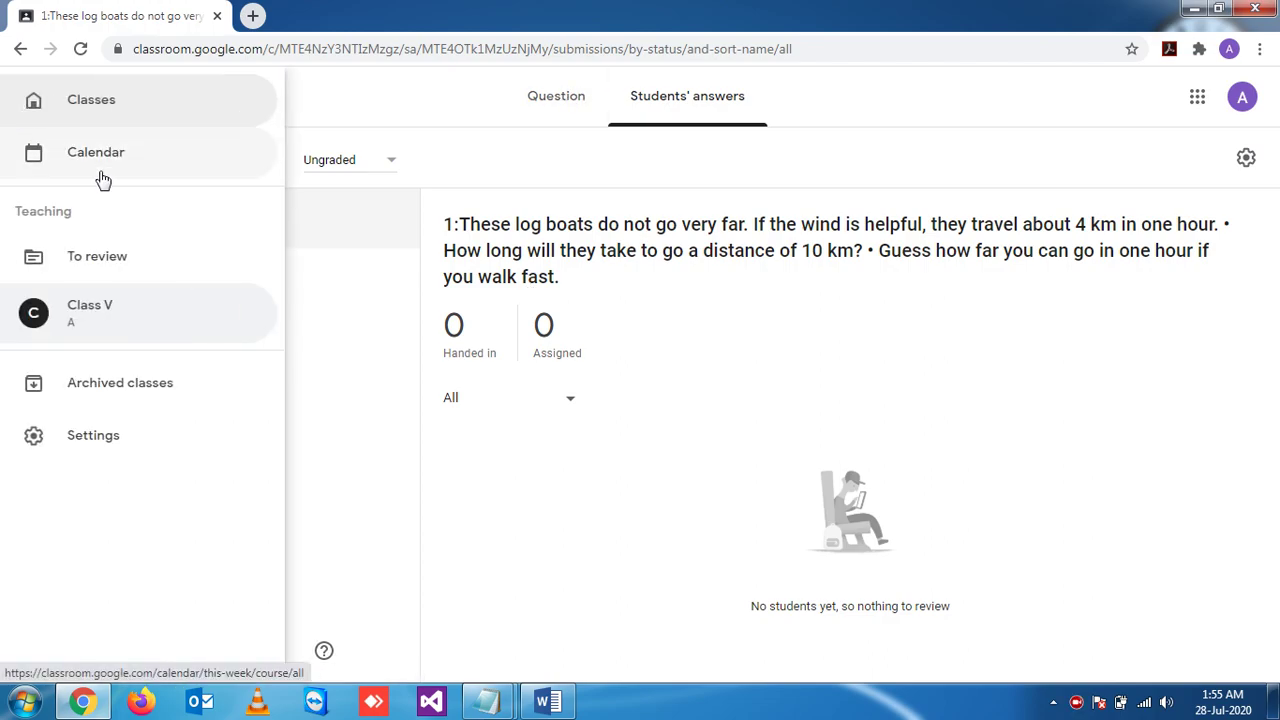
{"action": "left_click", "coordinate": [90, 104]}
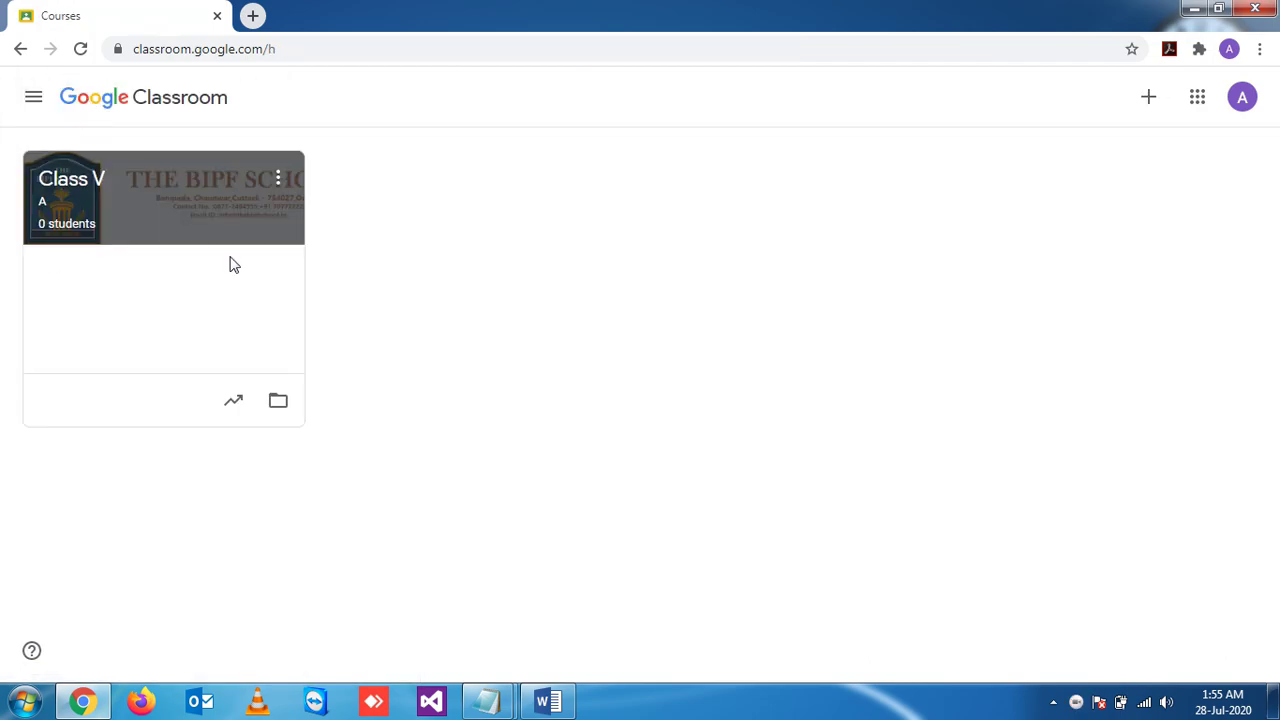
{"action": "left_click", "coordinate": [226, 226]}
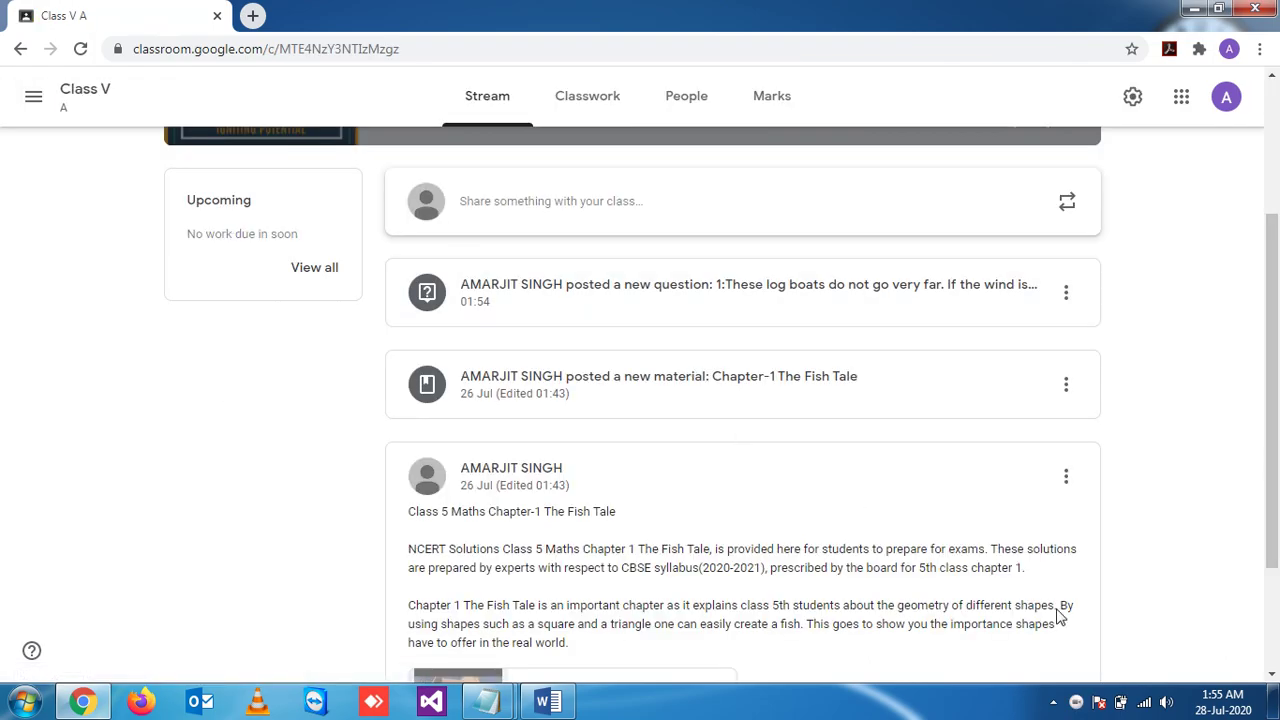
{"action": "left_click", "coordinate": [1077, 702]}
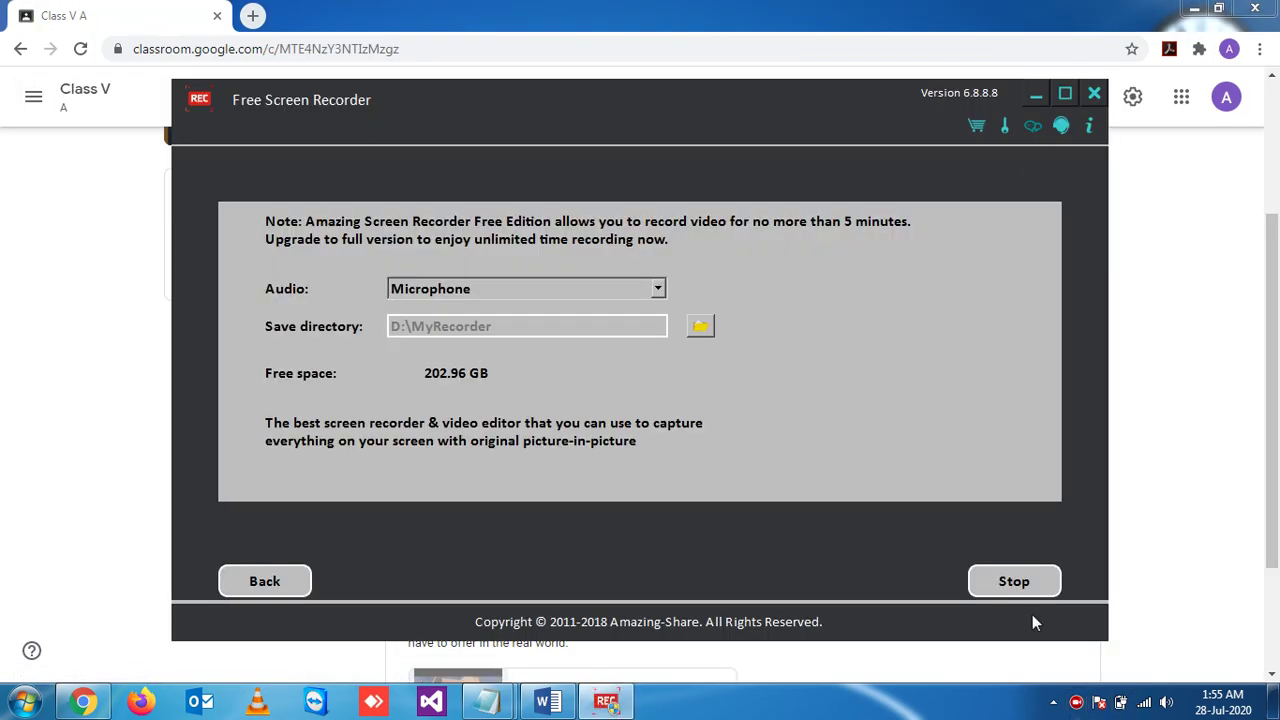